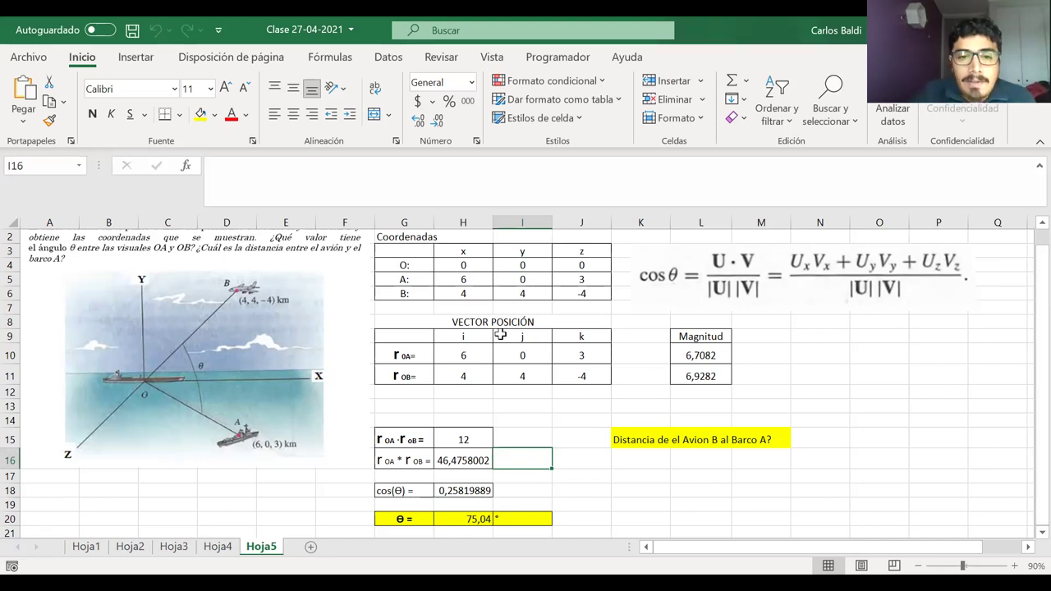
# Select the x, y and z coordinate values of O, A and B, and shift the cosine formula image slightly up and right
pyautogui.scroll(1, 421, 332)
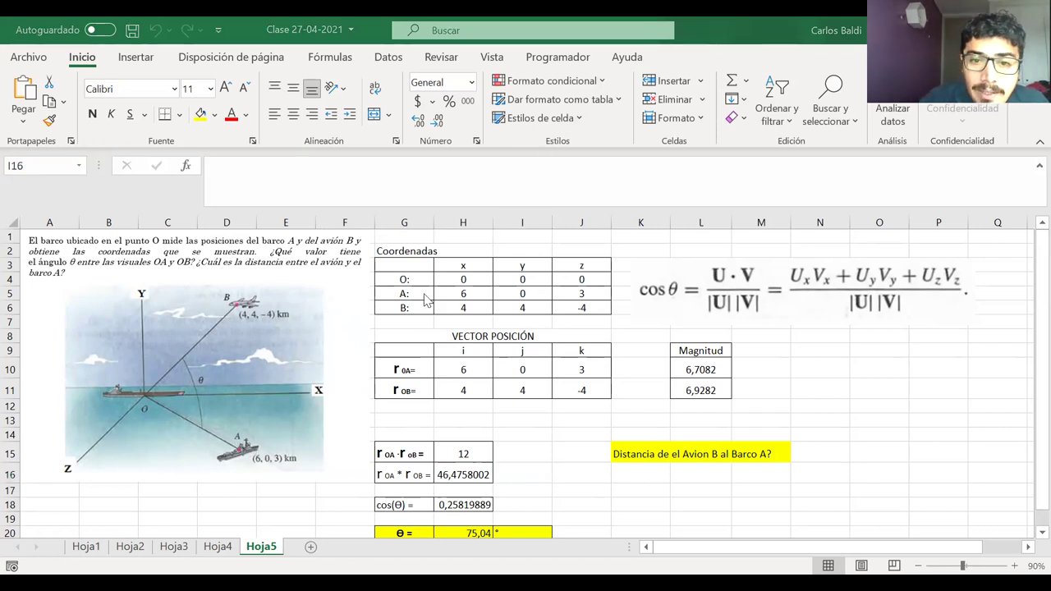
pyautogui.moveTo(467, 279); pyautogui.dragTo(614, 317)
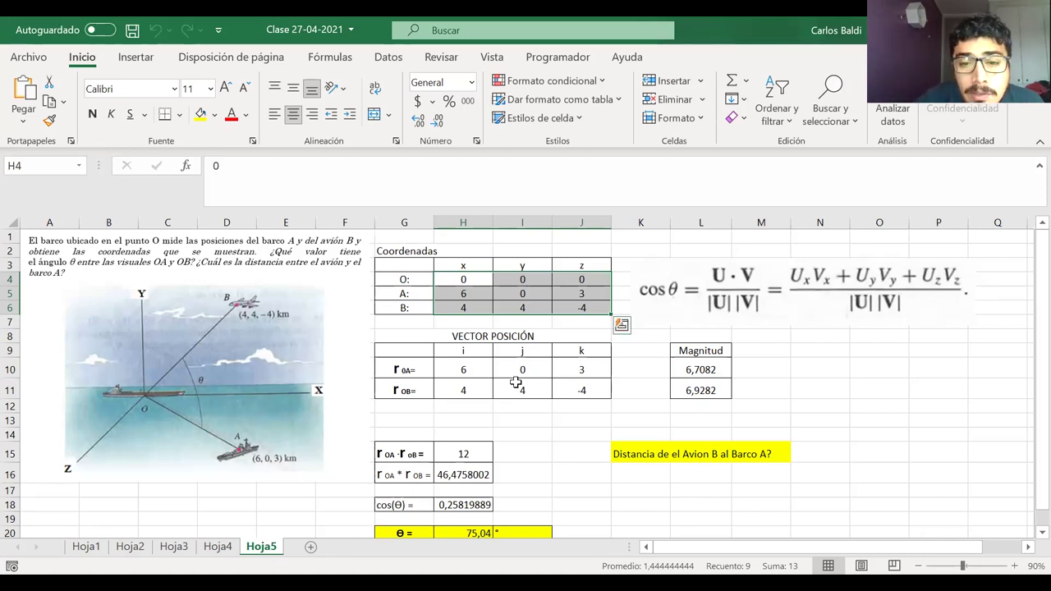
pyautogui.click(742, 297)
pyautogui.moveTo(742, 297)
pyautogui.mouseDown()
pyautogui.moveTo(625, 317)
pyautogui.moveTo(503, 287)
pyautogui.moveTo(750, 289)
pyautogui.mouseUp()
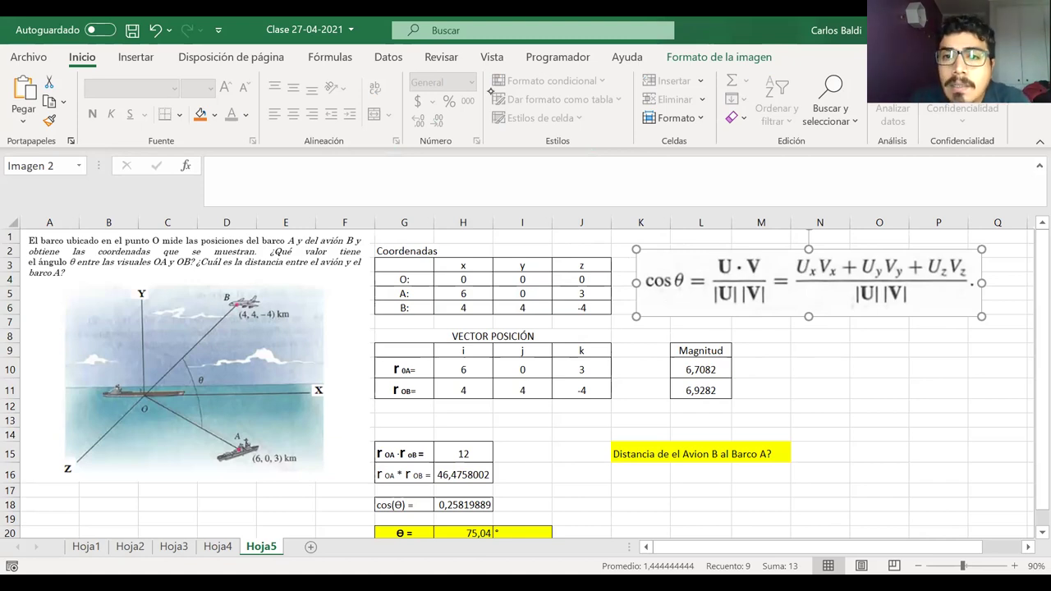
# Circle U, V and both position vector labels in red, and draw labelled arrows r OA and r OB from O on the diagram
pyautogui.moveTo(712, 264)
pyautogui.mouseDown()
pyautogui.moveTo(729, 255)
pyautogui.moveTo(763, 267)
pyautogui.moveTo(747, 254)
pyautogui.mouseUp()
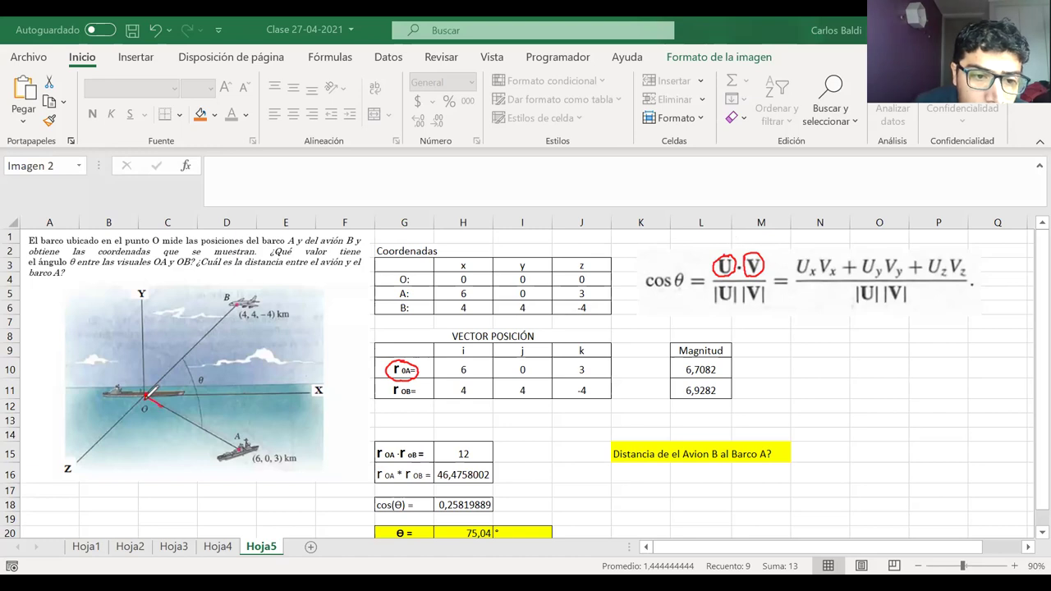
pyautogui.moveTo(149, 393); pyautogui.dragTo(222, 432)
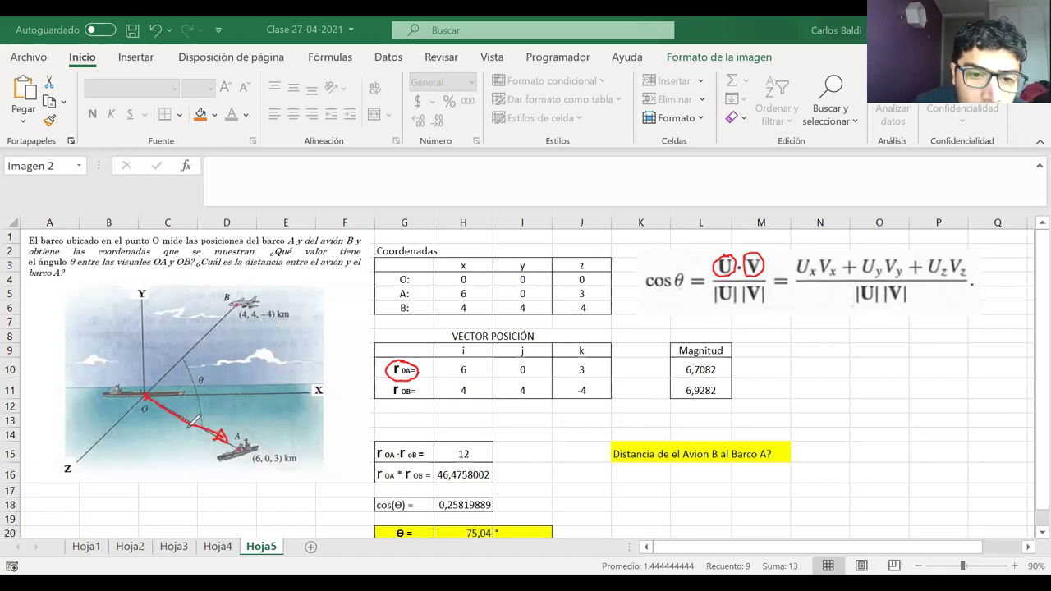
pyautogui.moveTo(152, 428)
pyautogui.mouseDown()
pyautogui.moveTo(167, 447)
pyautogui.moveTo(190, 450)
pyautogui.mouseUp()
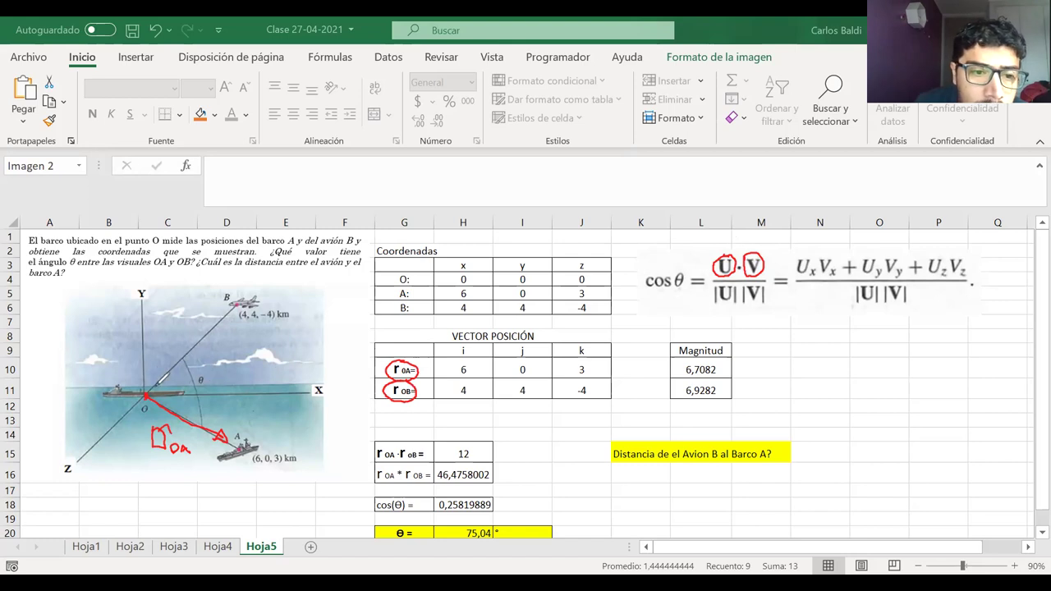
pyautogui.moveTo(148, 396)
pyautogui.mouseDown()
pyautogui.moveTo(213, 330)
pyautogui.moveTo(210, 345)
pyautogui.moveTo(179, 330)
pyautogui.moveTo(189, 322)
pyautogui.moveTo(193, 335)
pyautogui.mouseUp()
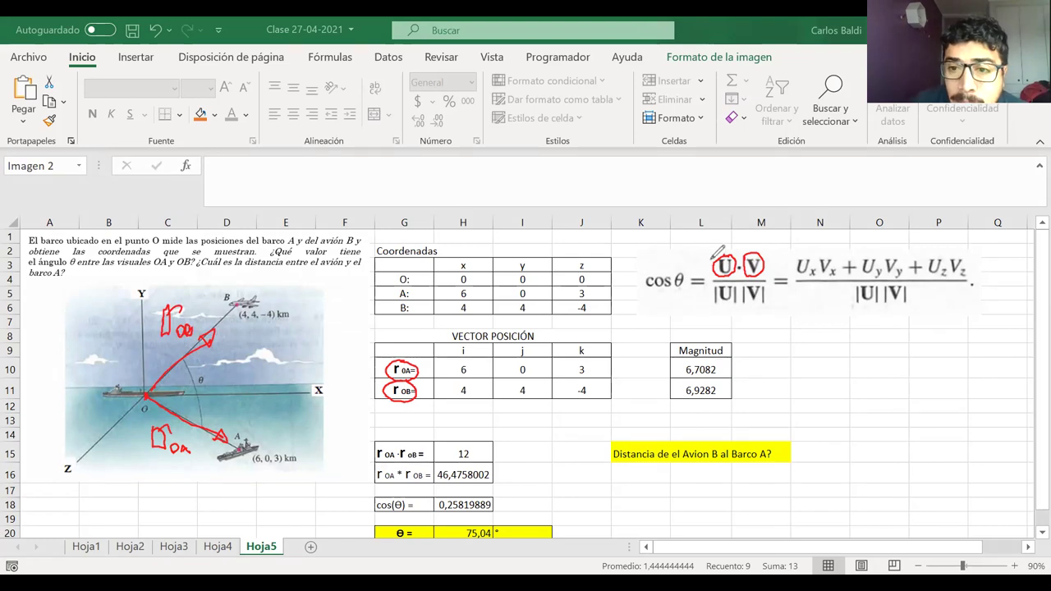
# Link U to r OA and V to r OB with red arrows, and erase the links and the formula's circles
pyautogui.moveTo(713, 261); pyautogui.dragTo(421, 380)
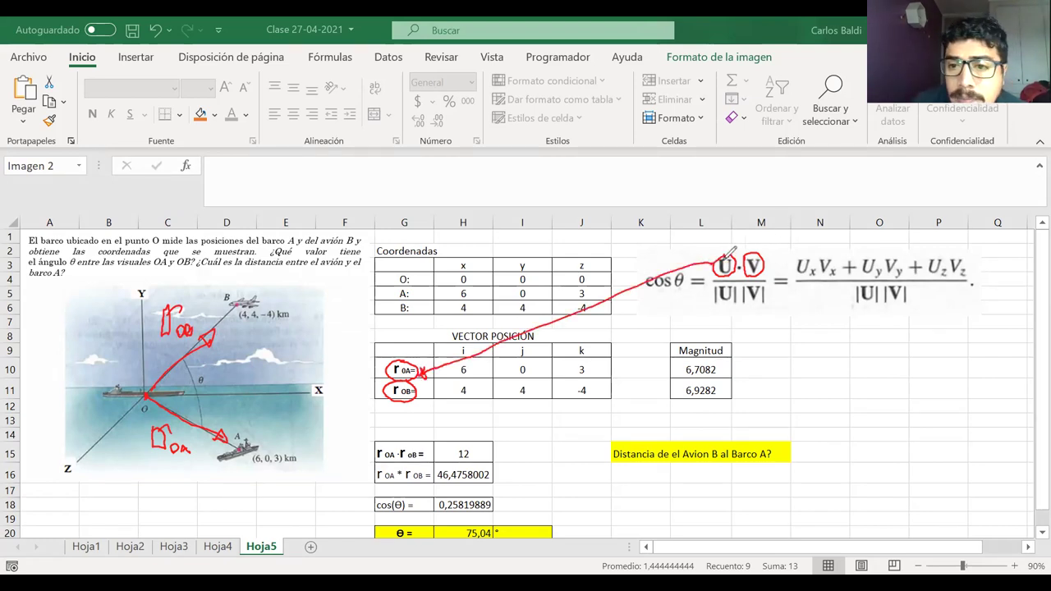
pyautogui.moveTo(749, 271)
pyautogui.mouseDown()
pyautogui.moveTo(436, 407)
pyautogui.moveTo(417, 394)
pyautogui.moveTo(422, 402)
pyautogui.mouseUp()
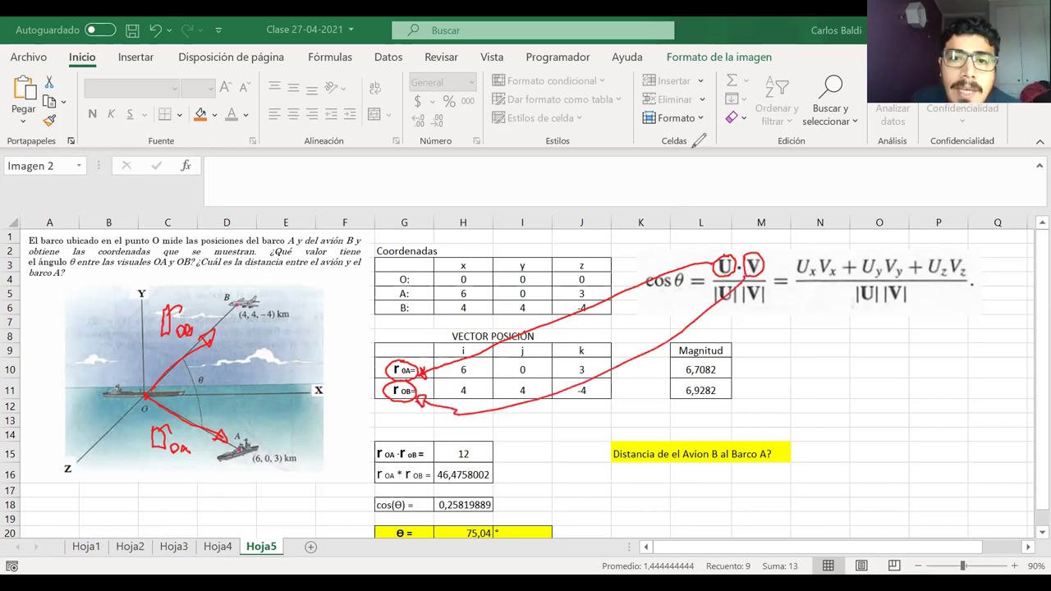
pyautogui.click(722, 262)
pyautogui.click(743, 282)
pyautogui.click(751, 263)
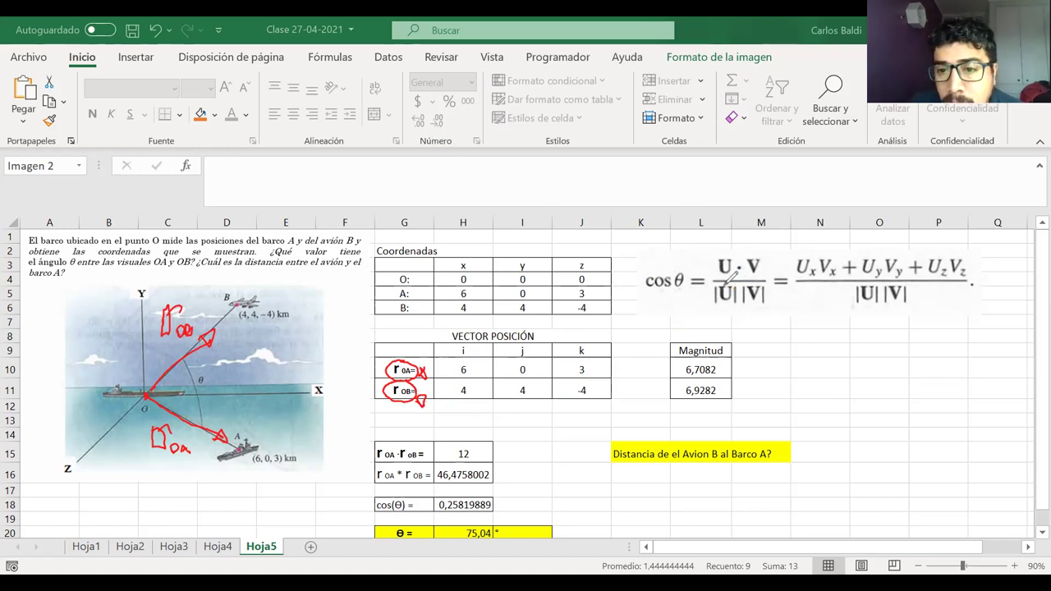
# Circle each U and V in the first fraction, link r OA and r OB to their circled magnitudes, and clear all annotations
pyautogui.moveTo(716, 259); pyautogui.dragTo(716, 306)
pyautogui.moveTo(752, 255)
pyautogui.mouseDown()
pyautogui.moveTo(744, 264)
pyautogui.moveTo(757, 271)
pyautogui.mouseUp()
pyautogui.moveTo(768, 276)
pyautogui.mouseDown()
pyautogui.moveTo(749, 304)
pyautogui.moveTo(770, 279)
pyautogui.mouseUp()
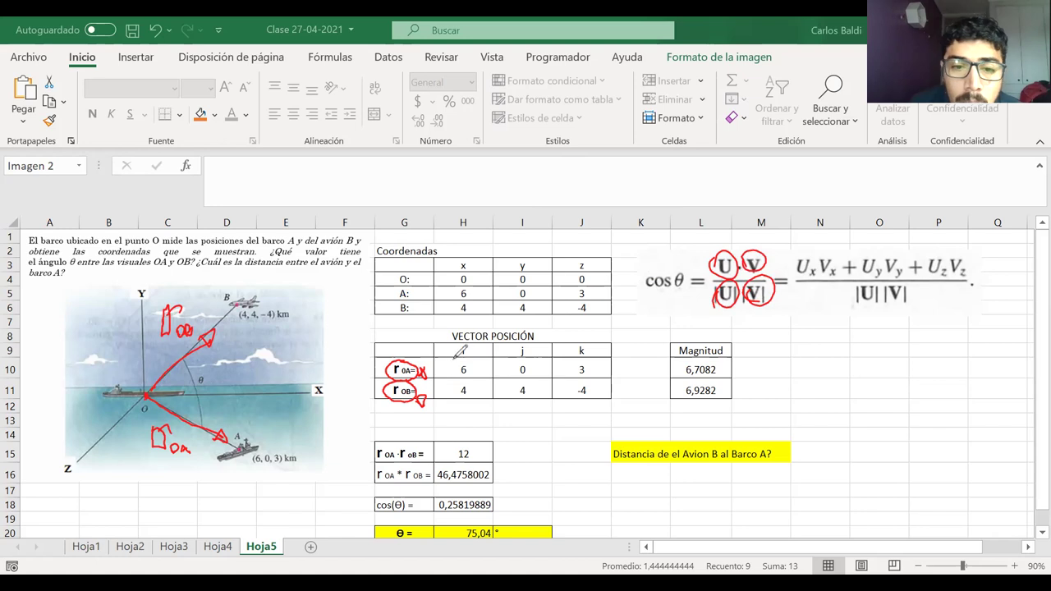
pyautogui.moveTo(425, 365); pyautogui.dragTo(683, 358)
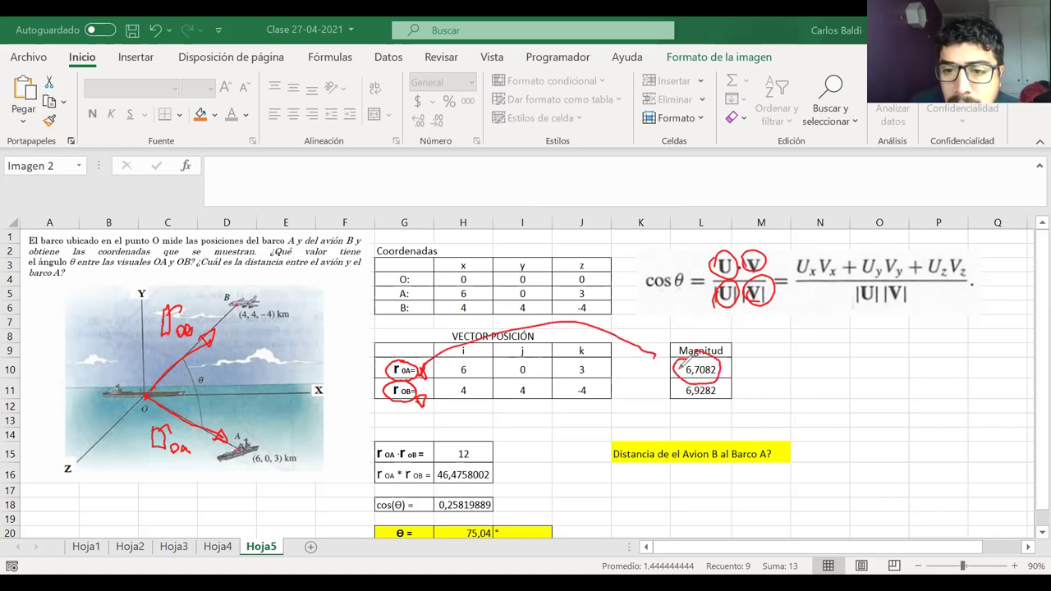
pyautogui.moveTo(419, 402)
pyautogui.mouseDown()
pyautogui.moveTo(665, 379)
pyautogui.moveTo(723, 401)
pyautogui.moveTo(682, 381)
pyautogui.mouseUp()
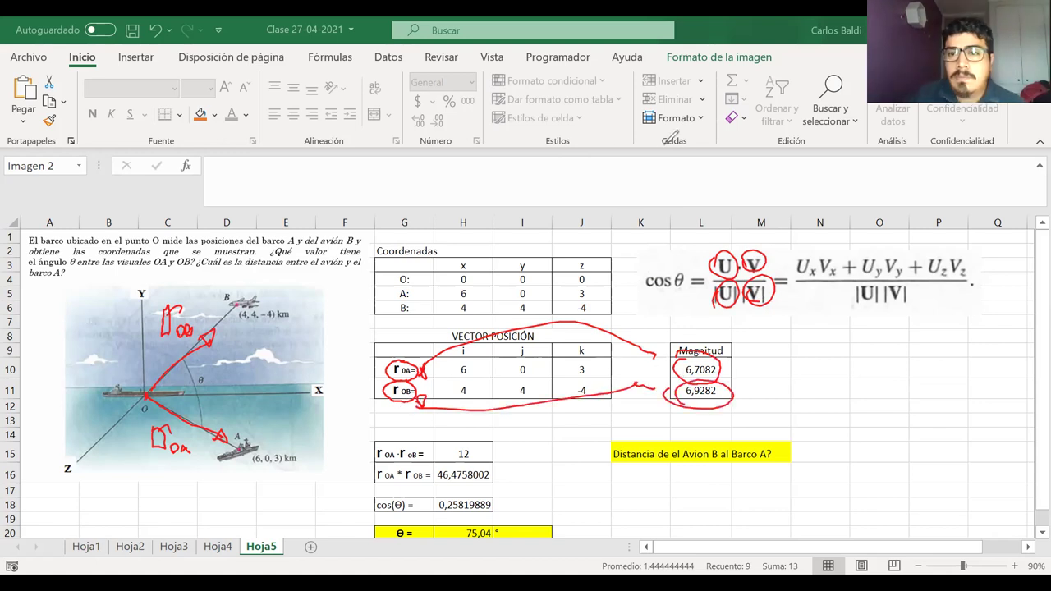
pyautogui.press('e')
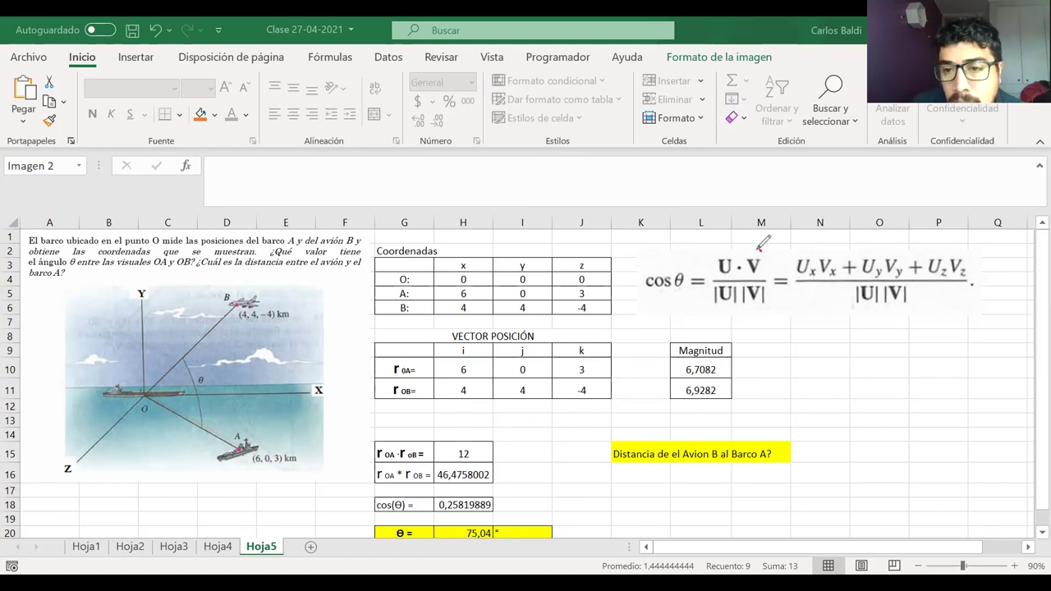
# Circle U · V and the UxVx term, ring the i components of both vectors, and write a plus sign below them
pyautogui.moveTo(763, 247); pyautogui.dragTo(764, 251)
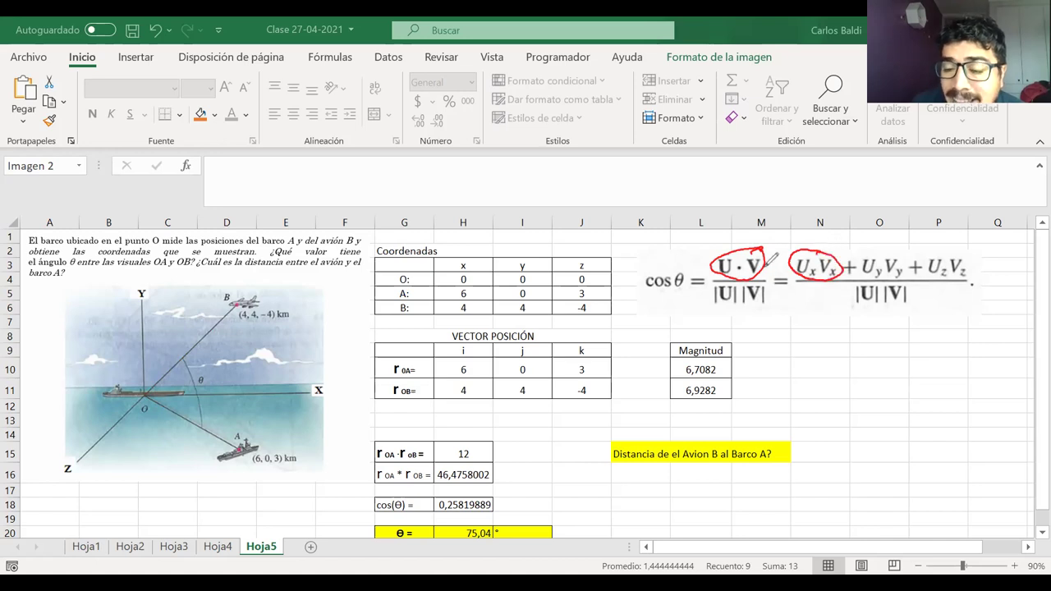
pyautogui.moveTo(763, 256); pyautogui.dragTo(758, 277)
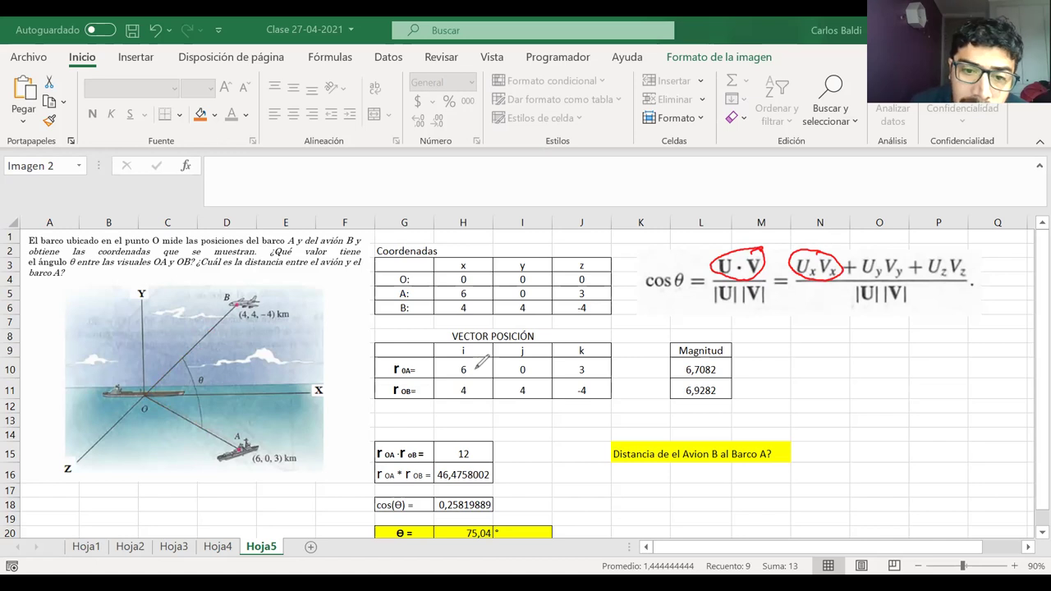
pyautogui.moveTo(483, 360)
pyautogui.mouseDown()
pyautogui.moveTo(460, 402)
pyautogui.moveTo(490, 418)
pyautogui.mouseUp()
pyautogui.moveTo(485, 413); pyautogui.dragTo(484, 428)
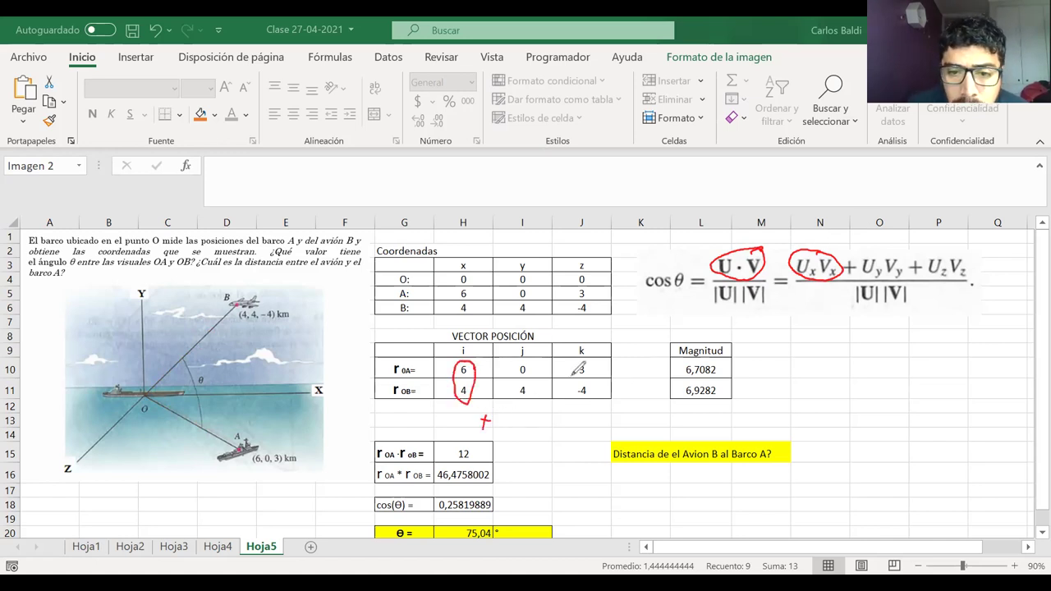
# Circle the UyVy term and the j components of both vectors, and write "0 +" below them
pyautogui.moveTo(892, 246); pyautogui.dragTo(875, 250)
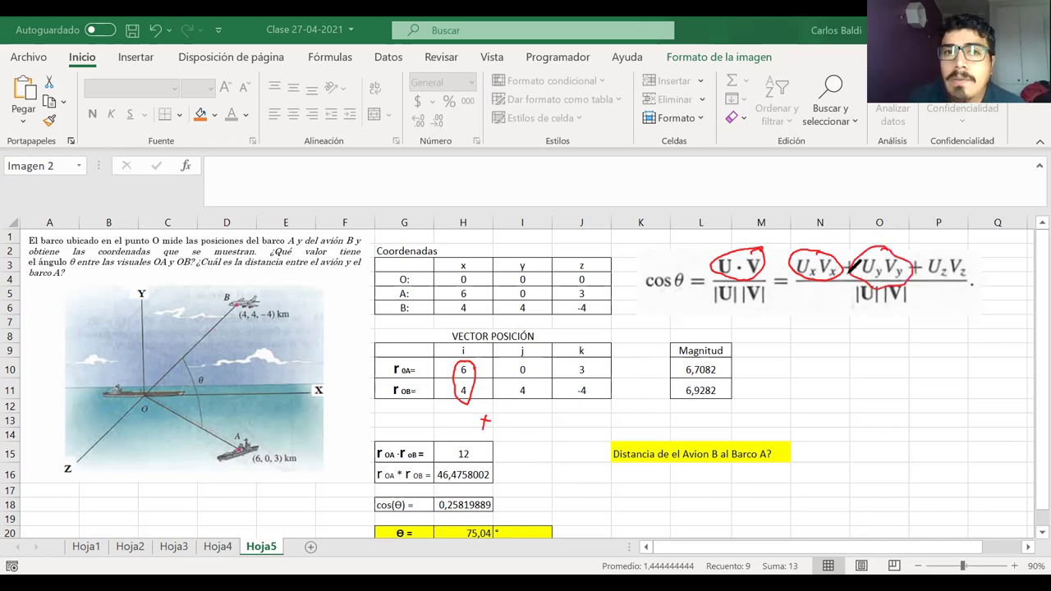
pyautogui.moveTo(519, 369); pyautogui.dragTo(532, 368)
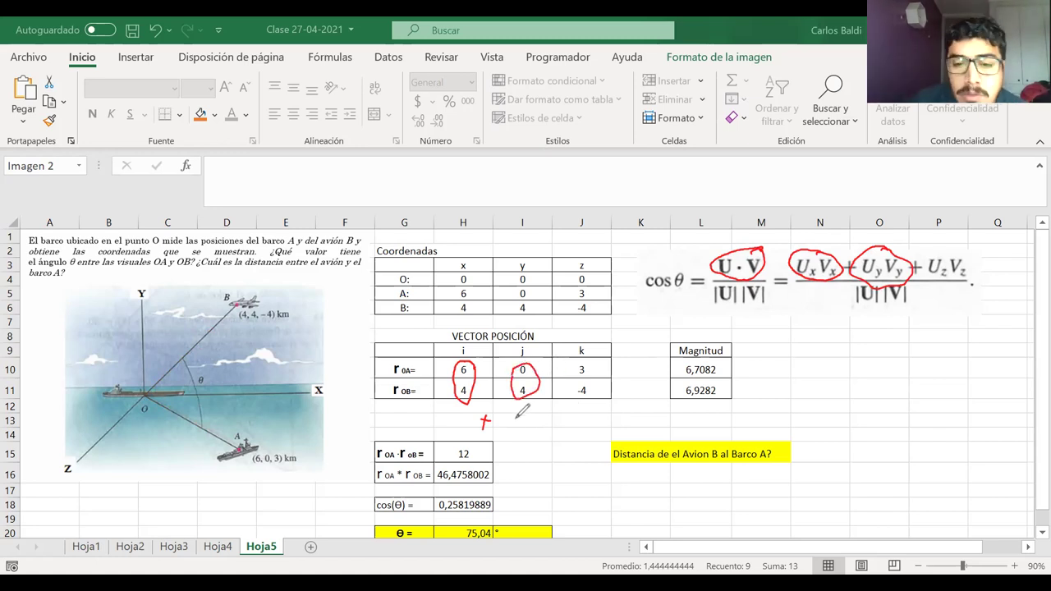
pyautogui.moveTo(519, 415); pyautogui.dragTo(514, 421)
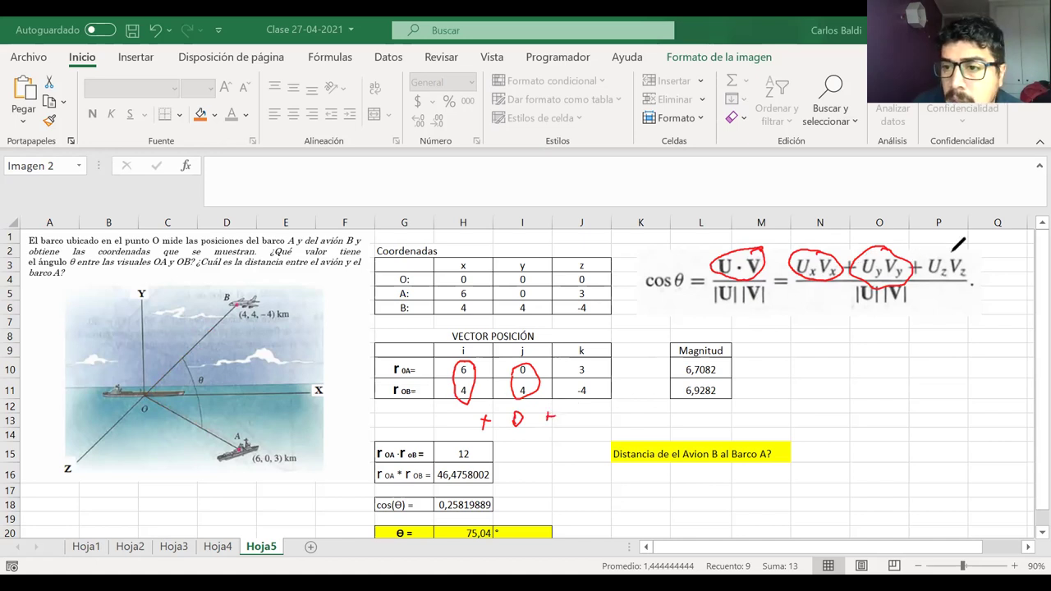
# Circle the UzVz term and the k components, complete the handwritten sum as "24 + 0 + -12", and circle the dot product result
pyautogui.moveTo(948, 242); pyautogui.dragTo(926, 279)
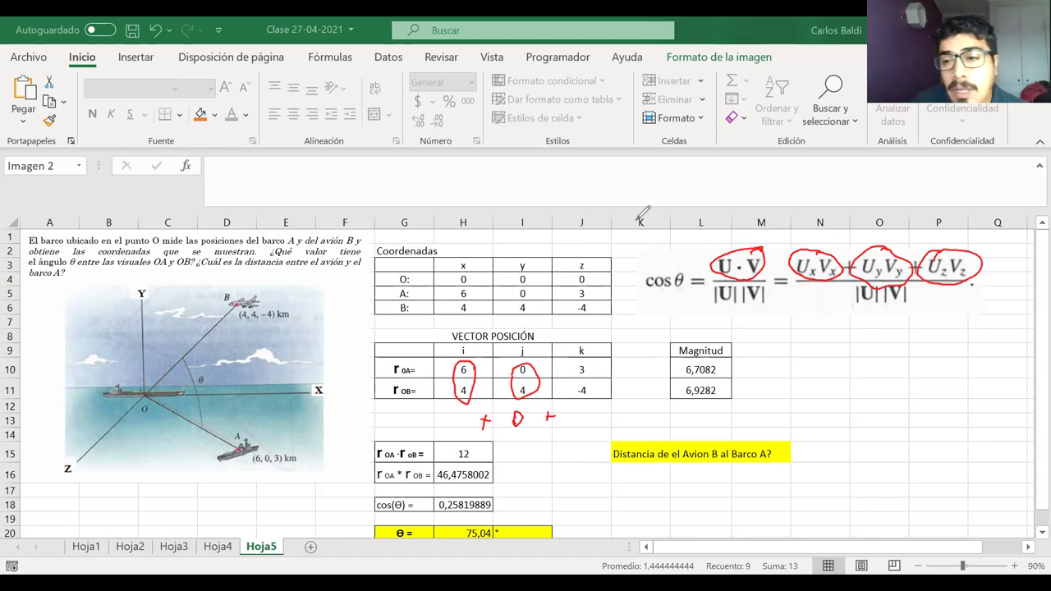
pyautogui.moveTo(574, 353); pyautogui.dragTo(568, 379)
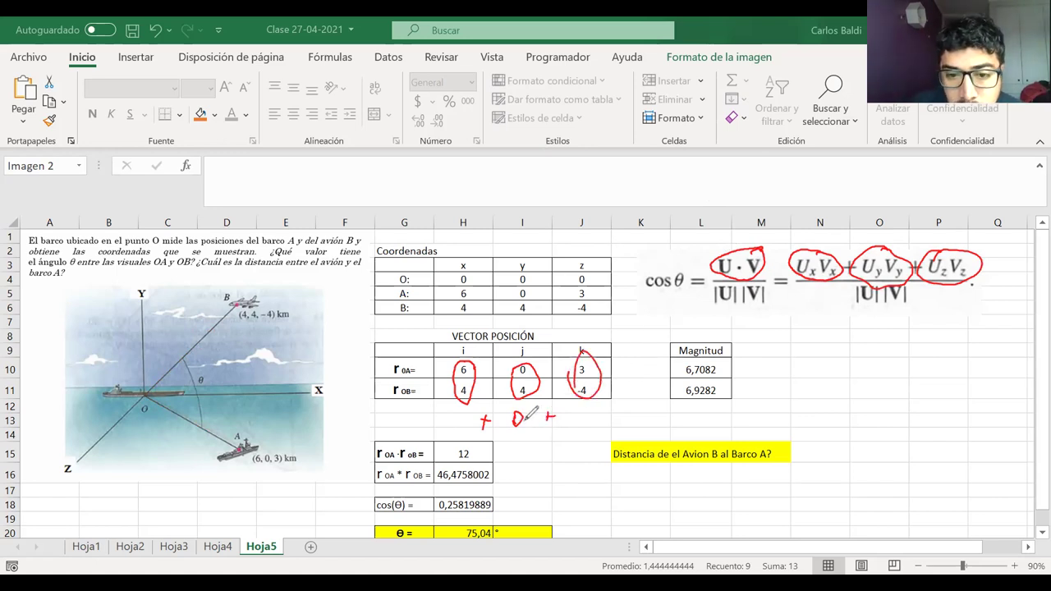
pyautogui.moveTo(436, 414); pyautogui.dragTo(468, 432)
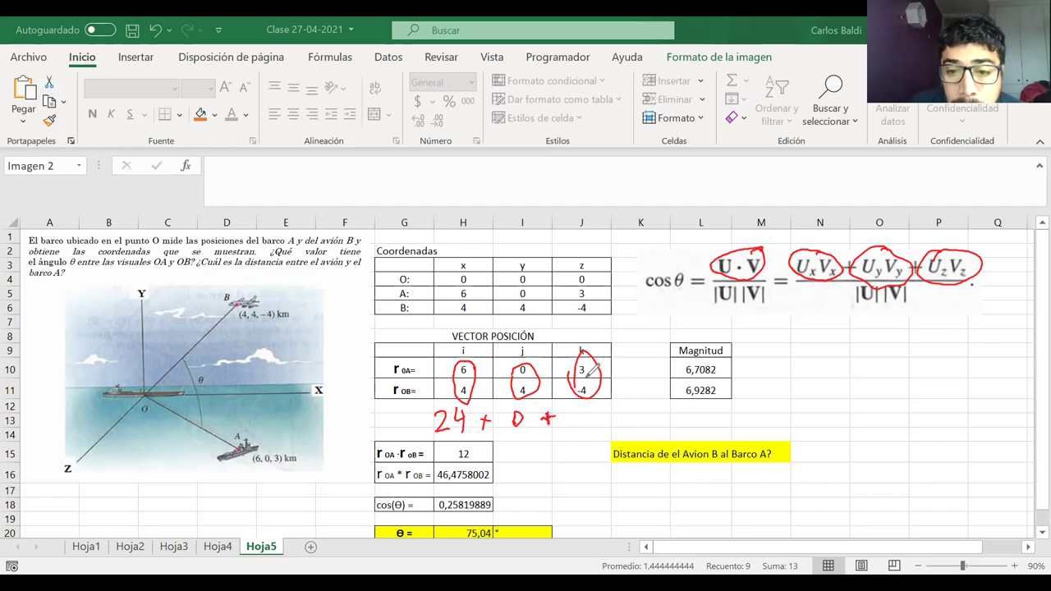
pyautogui.moveTo(597, 413); pyautogui.dragTo(608, 424)
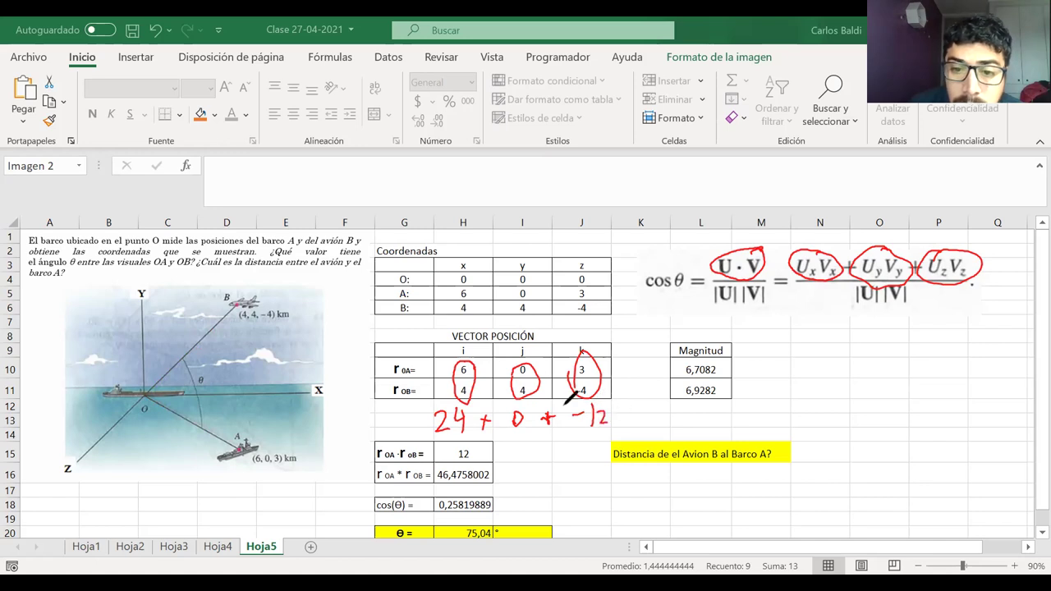
pyautogui.moveTo(471, 441); pyautogui.dragTo(473, 444)
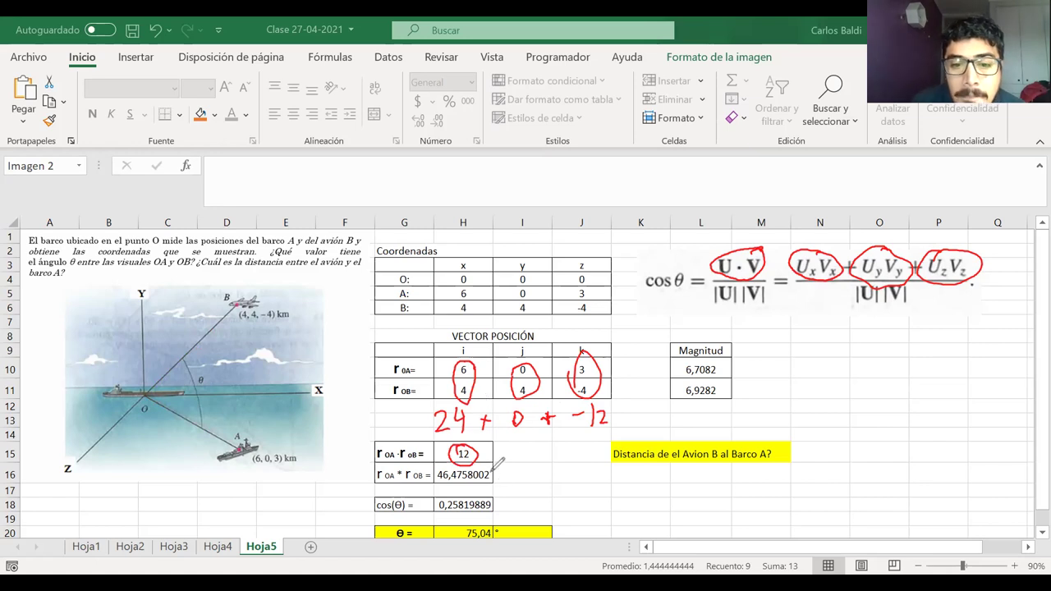
# Mark the formula's numerator and denominator, both magnitudes, their product and the cos(θ) result in red, and clear all annotations
pyautogui.moveTo(679, 265); pyautogui.dragTo(699, 263)
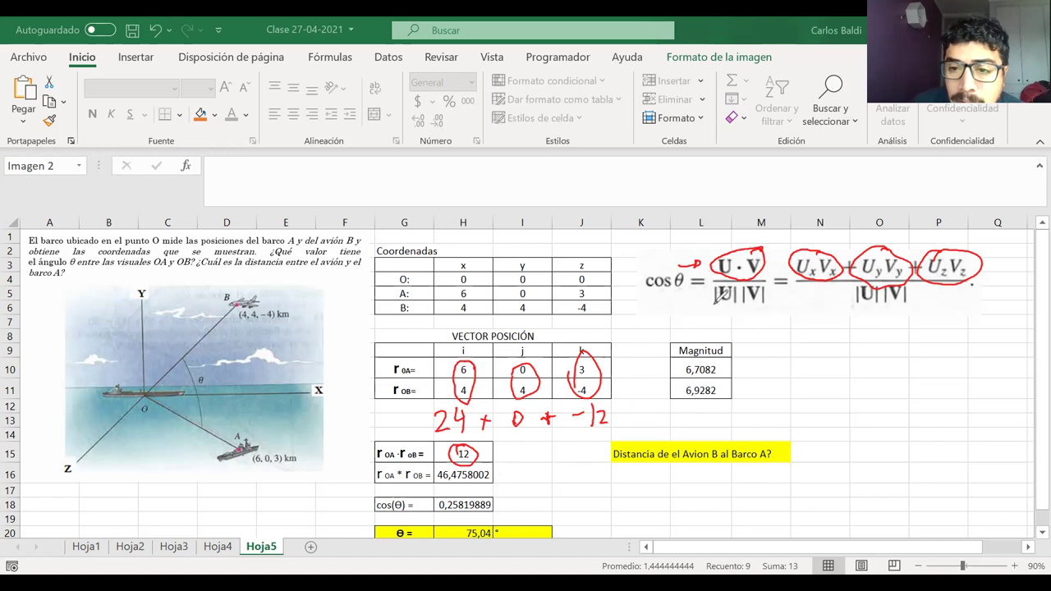
pyautogui.moveTo(691, 309); pyautogui.dragTo(708, 301)
pyautogui.moveTo(675, 369)
pyautogui.mouseDown()
pyautogui.moveTo(684, 364)
pyautogui.moveTo(681, 382)
pyautogui.mouseUp()
pyautogui.moveTo(524, 469); pyautogui.dragTo(502, 480)
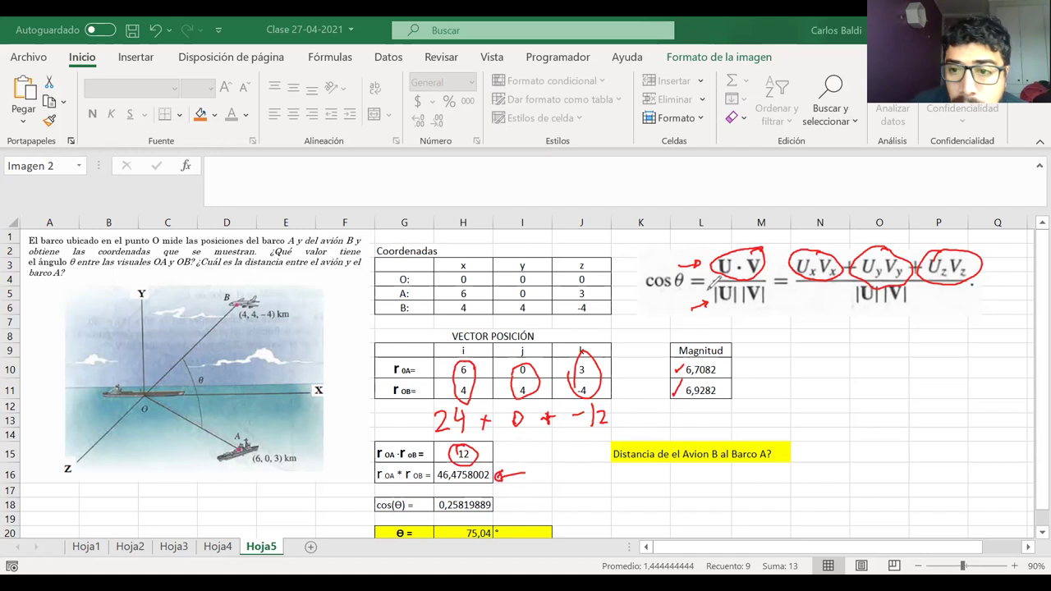
pyautogui.moveTo(708, 305); pyautogui.dragTo(760, 277)
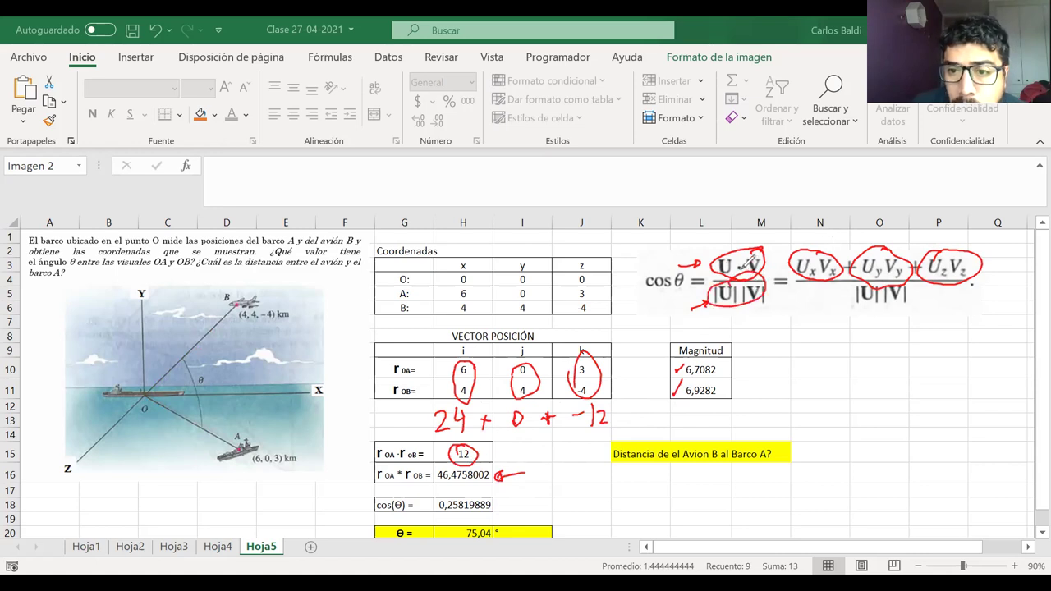
pyautogui.moveTo(493, 492)
pyautogui.mouseDown()
pyautogui.moveTo(435, 516)
pyautogui.moveTo(509, 508)
pyautogui.mouseUp()
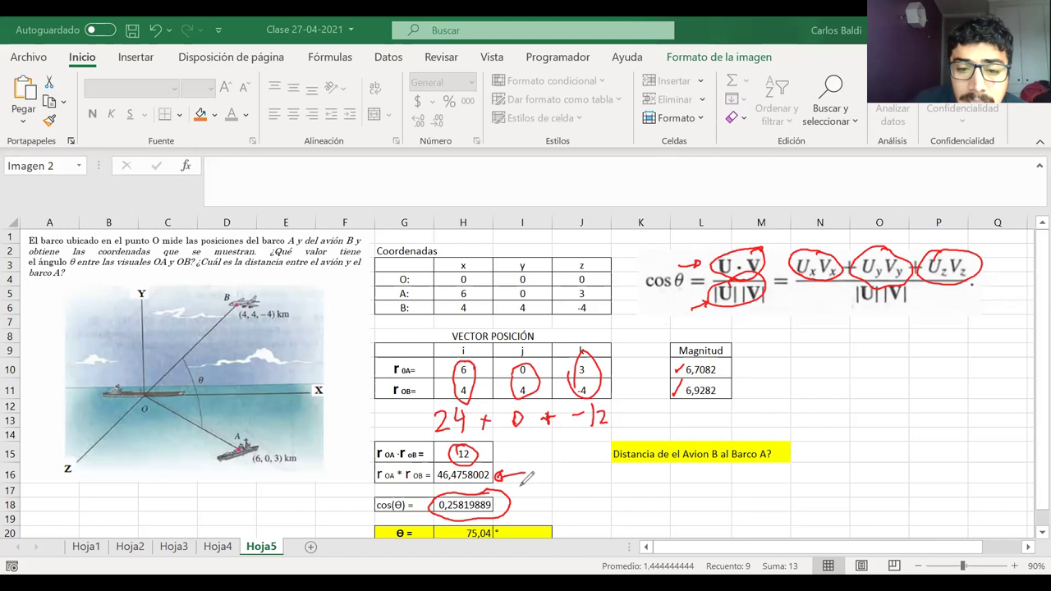
pyautogui.press('e')
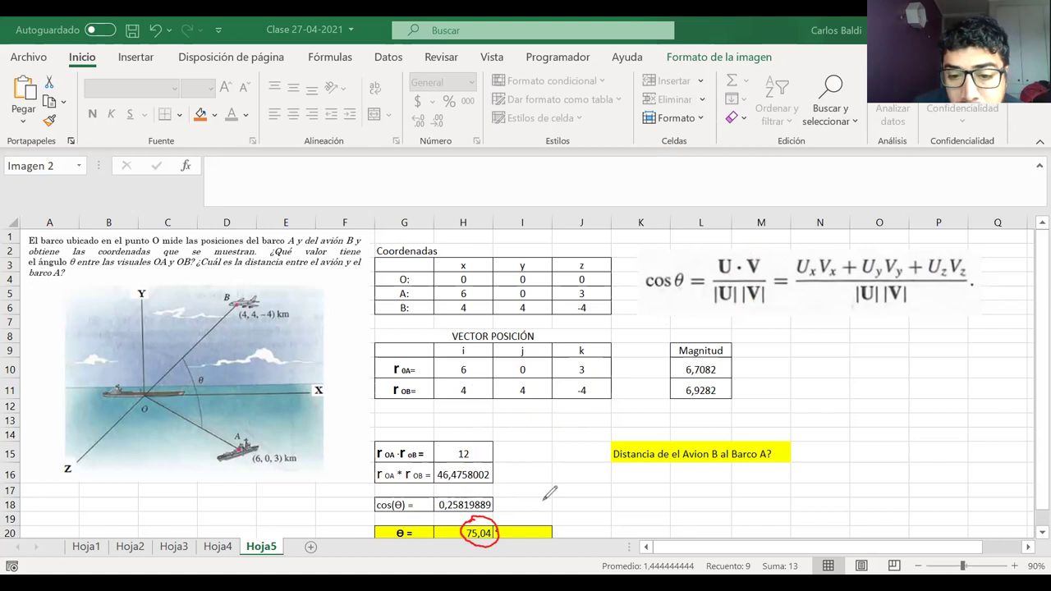
# Handwrite "Grados (Acos (0,25))" beside the cos(θ) value to explain the circled angle, and clear the annotations
pyautogui.moveTo(542, 501)
pyautogui.mouseDown()
pyautogui.moveTo(532, 506)
pyautogui.moveTo(545, 515)
pyautogui.moveTo(606, 490)
pyautogui.moveTo(633, 503)
pyautogui.moveTo(652, 492)
pyautogui.moveTo(626, 496)
pyautogui.moveTo(702, 492)
pyautogui.moveTo(722, 511)
pyautogui.mouseUp()
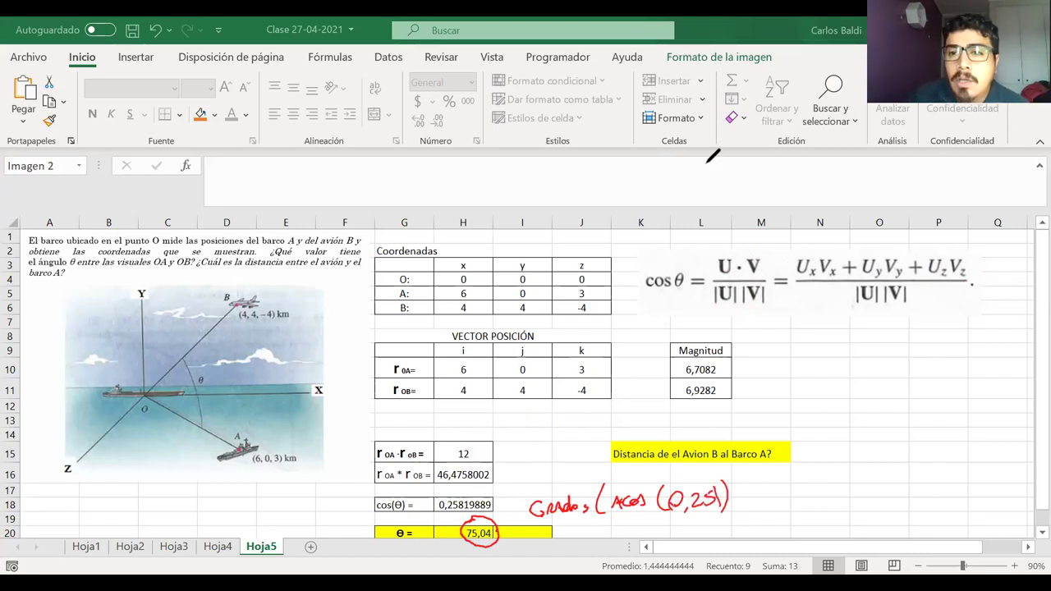
pyautogui.press('e')
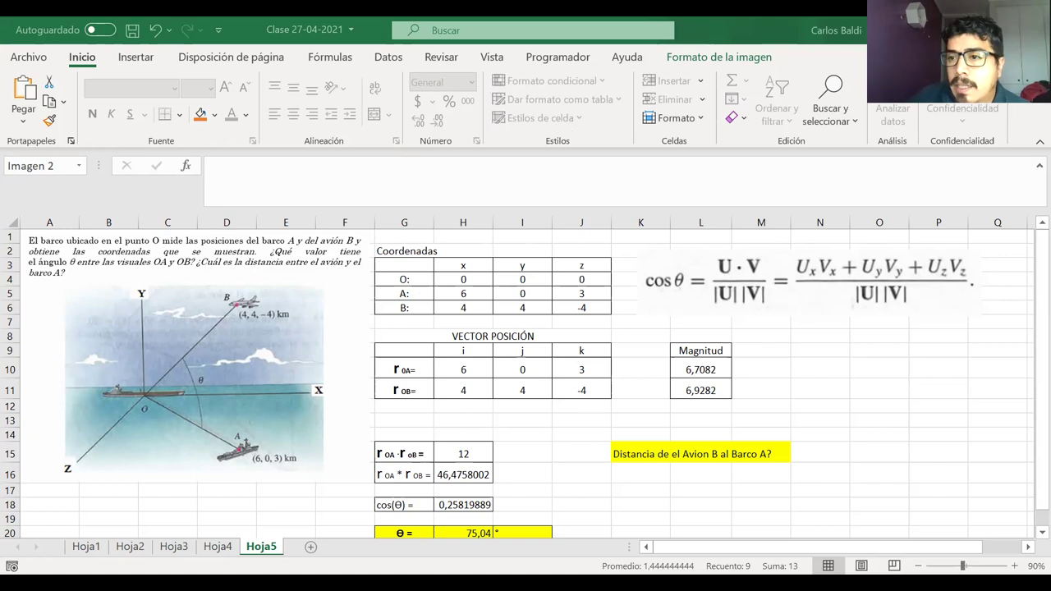
# Collapse the formula bar and trace the distance from plane B to ship A on the diagram with a red line and a green arrow
pyautogui.click(1033, 169)
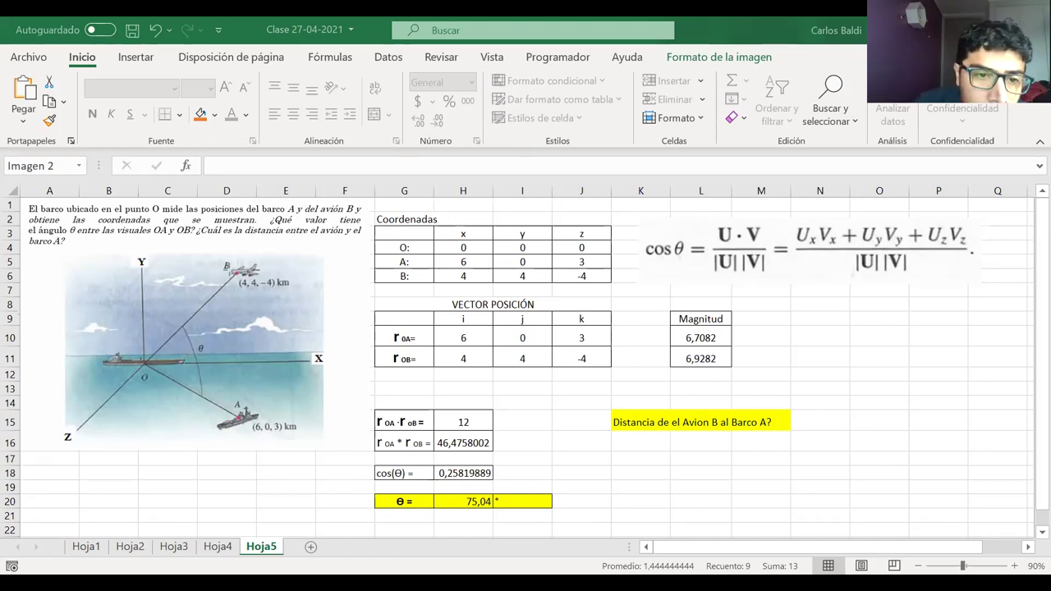
pyautogui.moveTo(236, 272); pyautogui.dragTo(239, 413)
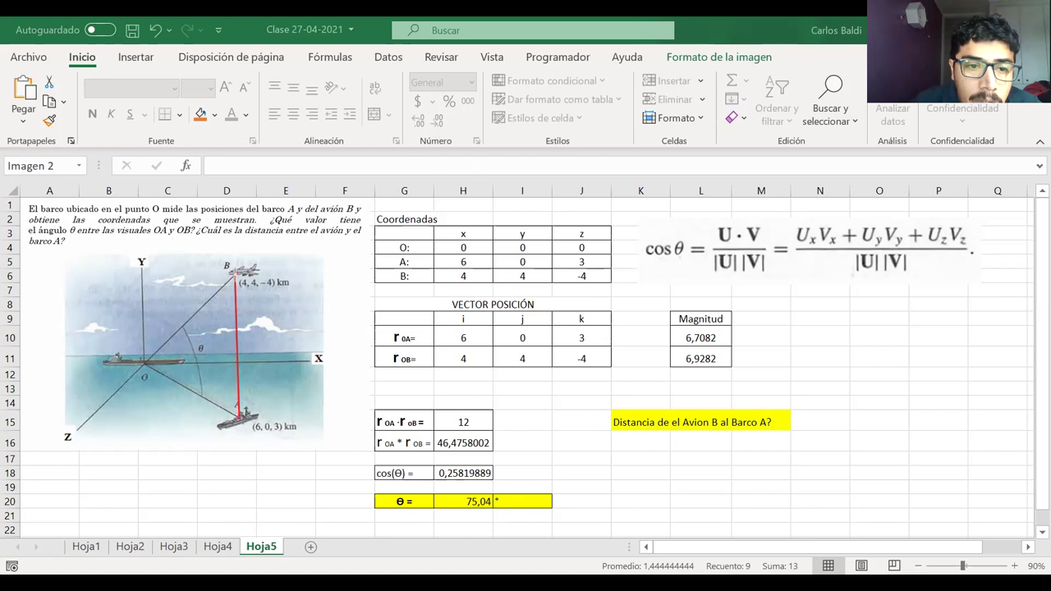
pyautogui.moveTo(234, 283); pyautogui.dragTo(239, 420)
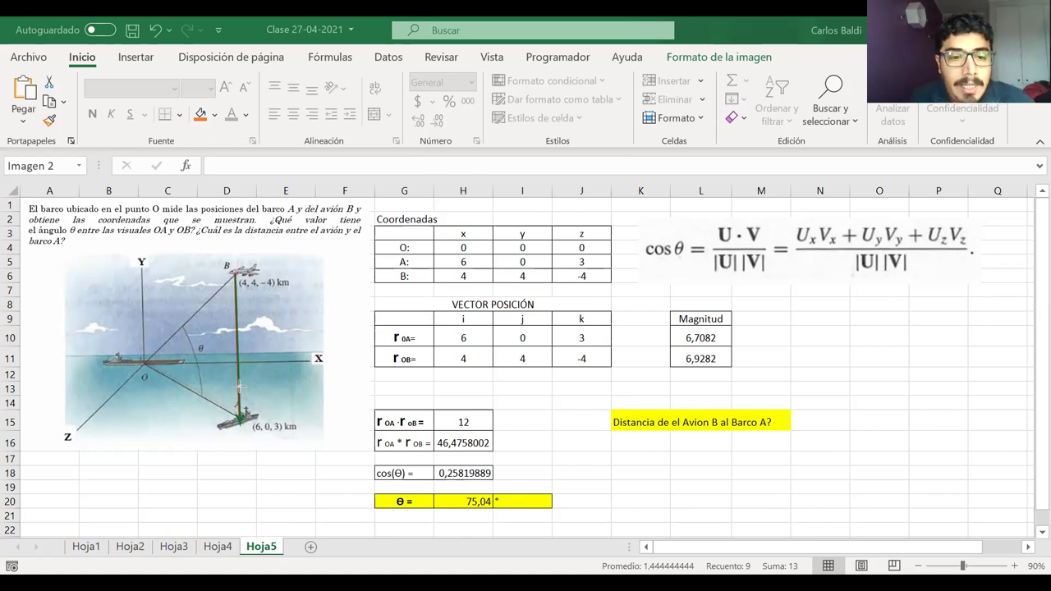
# Redraw the green arrow on the diagram from ship A up to plane B
pyautogui.moveTo(239, 414); pyautogui.dragTo(234, 279)
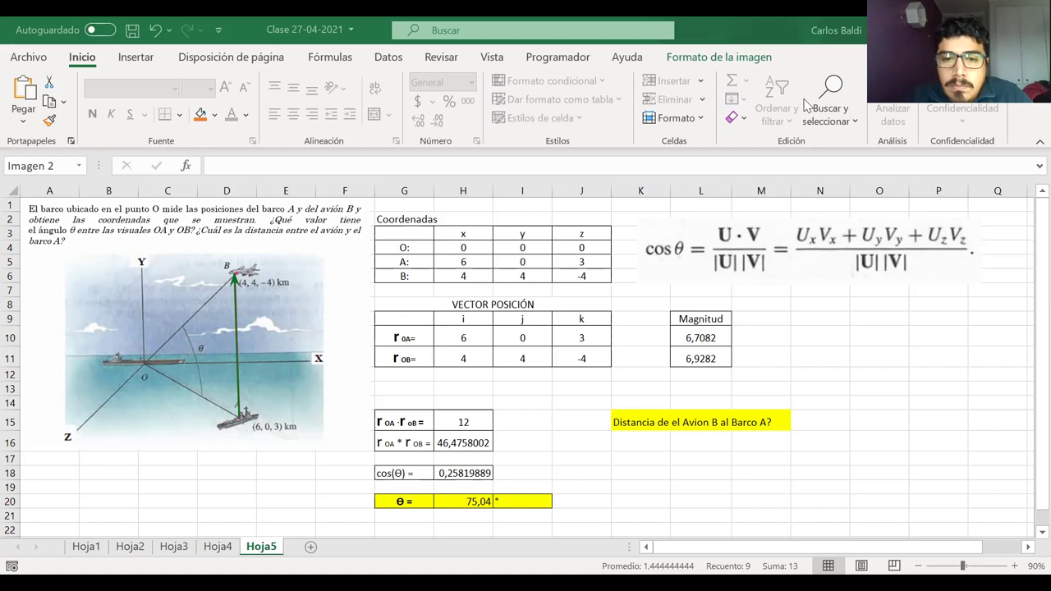
# Copy the VECTOR POSICIÓN title, the i, j, k headings and the r OA row (G8:J10) to K16
pyautogui.moveTo(418, 304); pyautogui.dragTo(581, 338)
pyautogui.hotkey('ctrl', 'c')
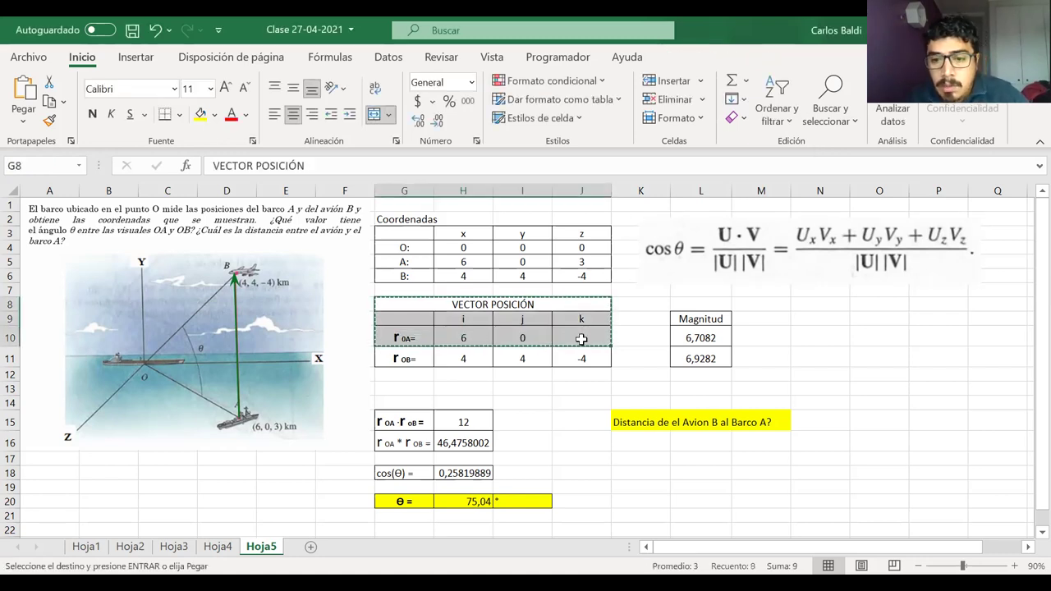
pyautogui.click(650, 447)
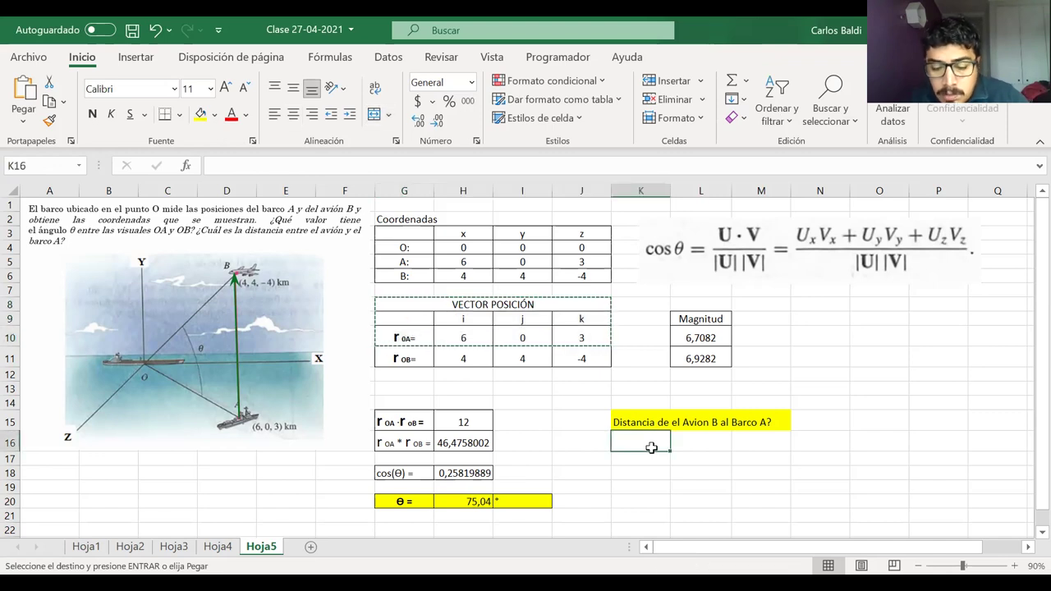
pyautogui.hotkey('ctrl', 'v')
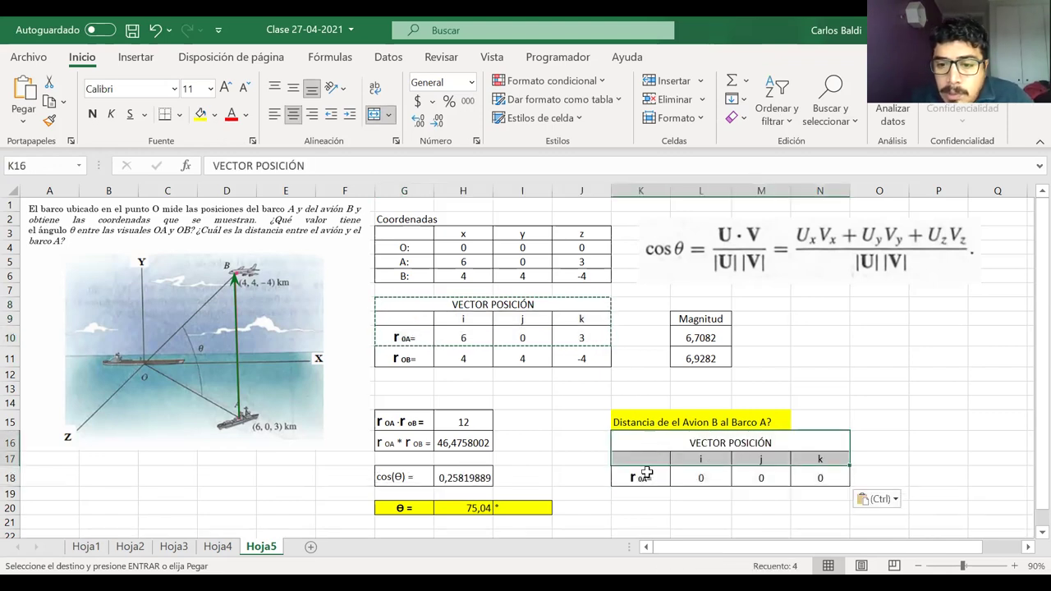
# Relabel the copied vector in K18 as "r AB=" and clear its i, j and k values in L18:N18
pyautogui.doubleClick(645, 478)
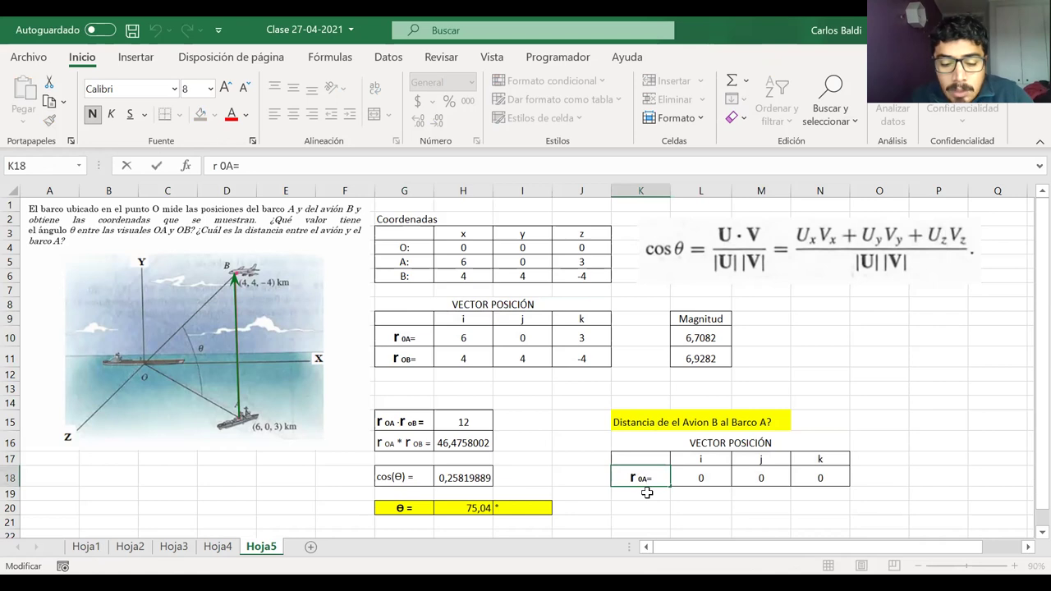
pyautogui.write('b')
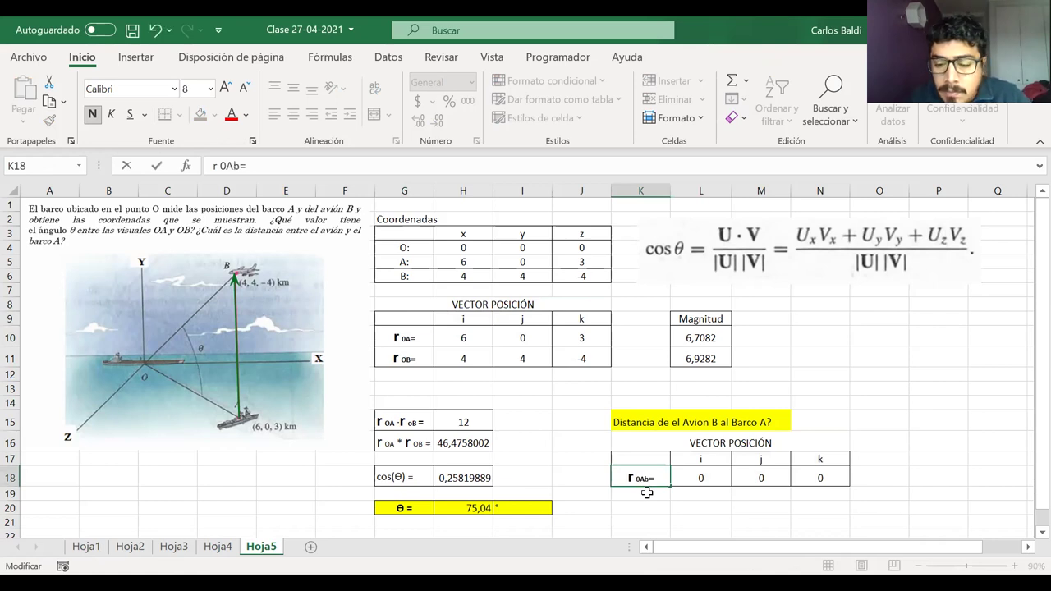
pyautogui.press('BackSpace')
pyautogui.write('B')
pyautogui.press('Left')
pyautogui.press('Left')
pyautogui.press('BackSpace')
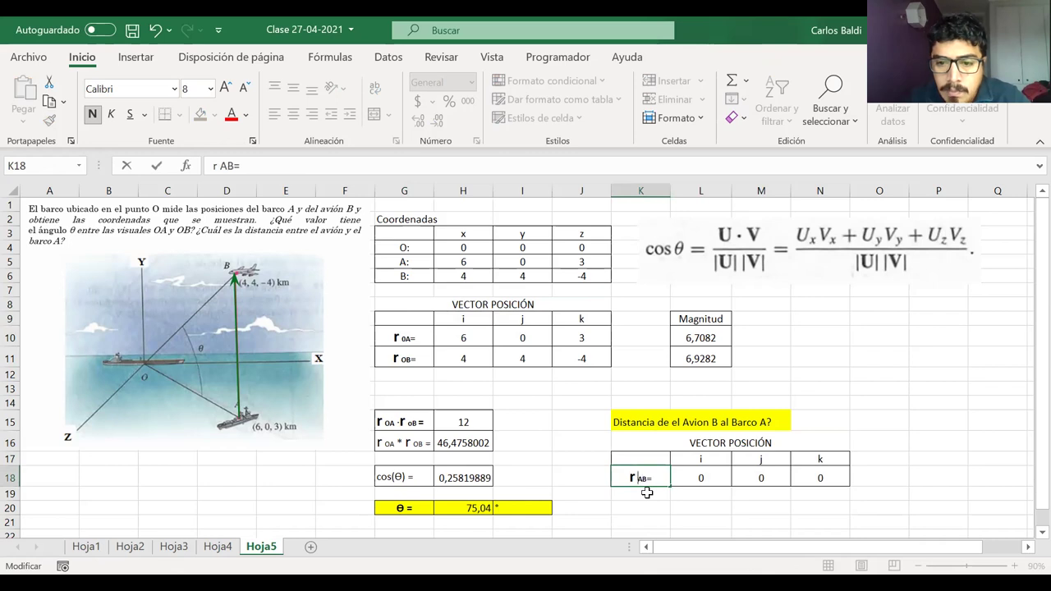
pyautogui.moveTo(719, 477); pyautogui.dragTo(795, 486)
pyautogui.press('Delete')
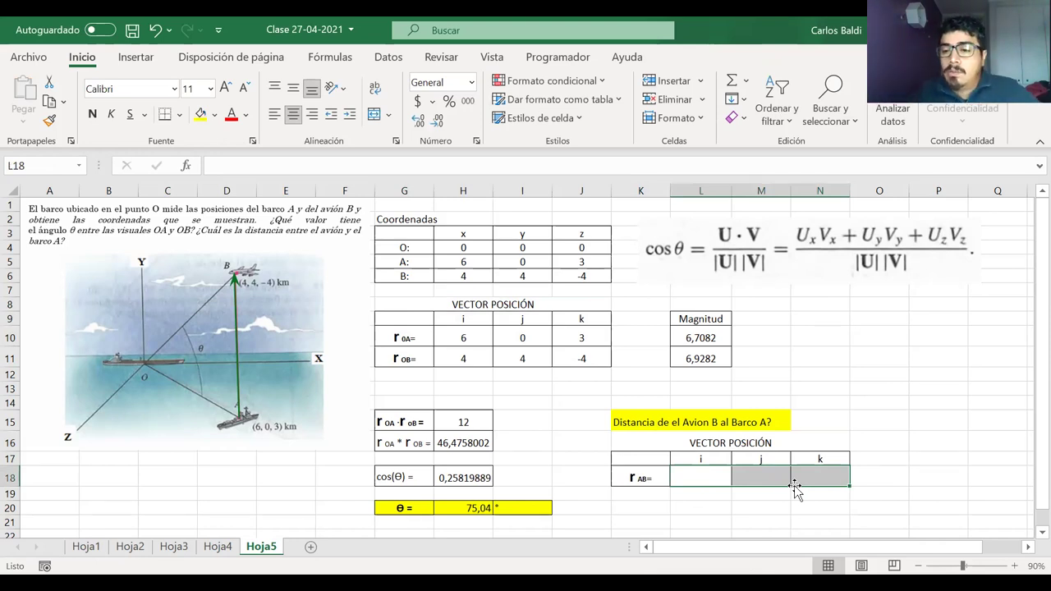
# Enter the heading "Magnitud" in P17
pyautogui.click(929, 461)
pyautogui.write('Ma')
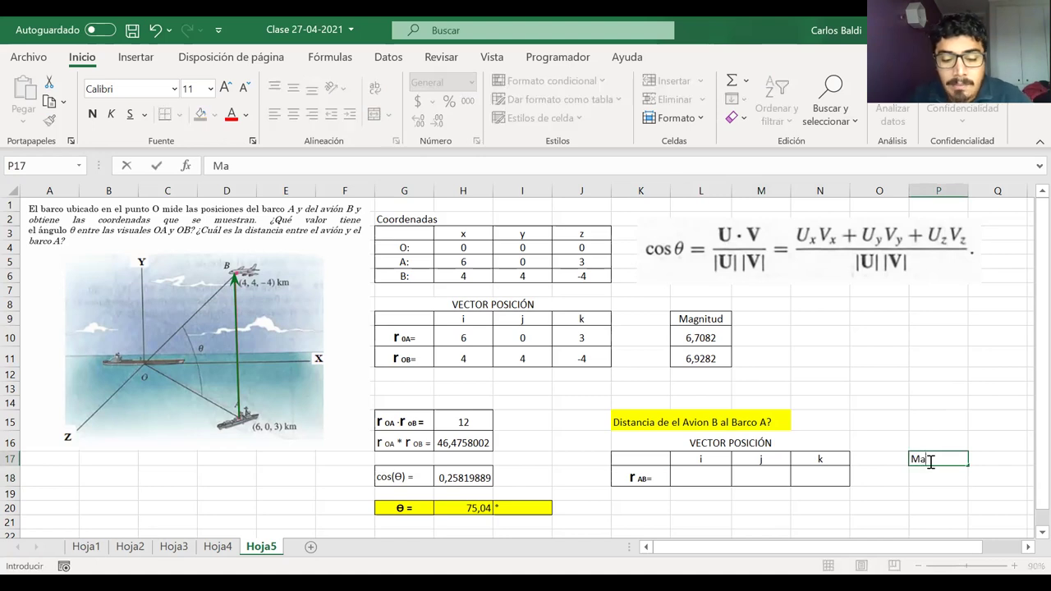
pyautogui.write('gnitud')
pyautogui.click(927, 477)
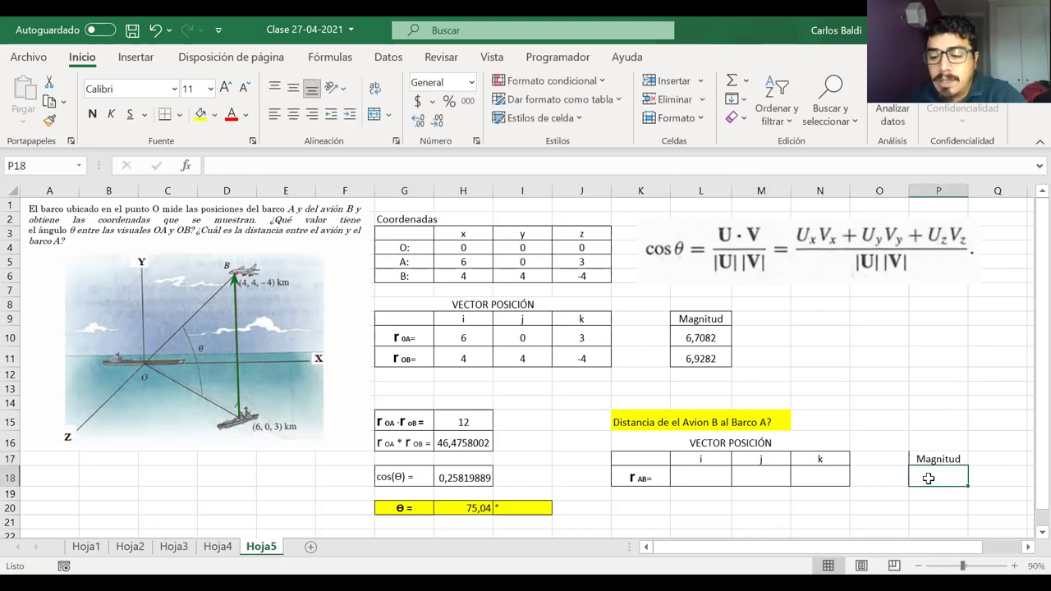
pyautogui.write('=')
pyautogui.press('Escape')
# Format P17:P18 with a light green fill and borders on all sides
pyautogui.doubleClick(918, 463)
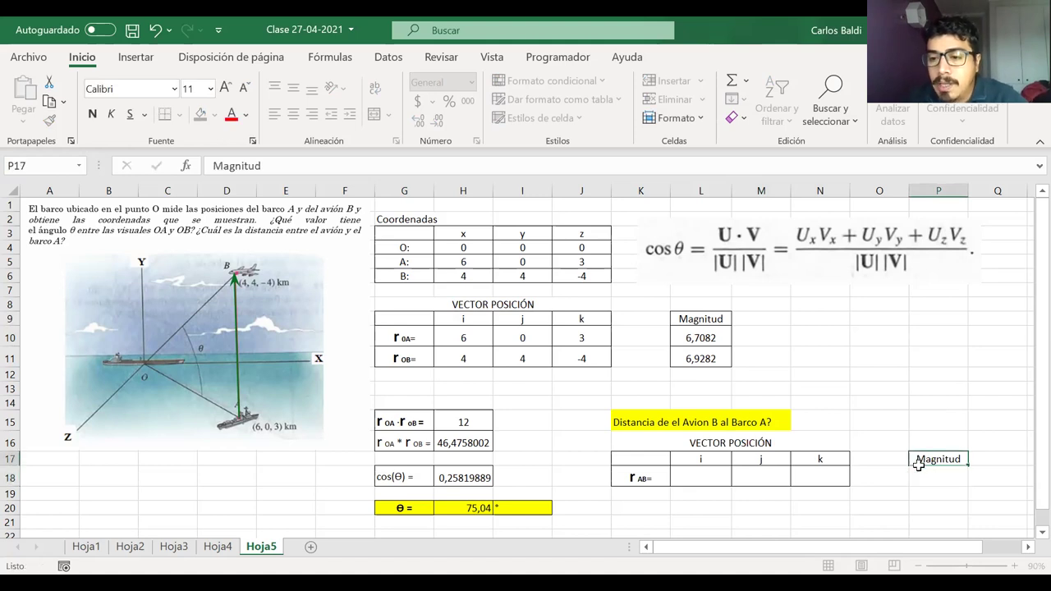
pyautogui.moveTo(918, 464); pyautogui.dragTo(920, 477)
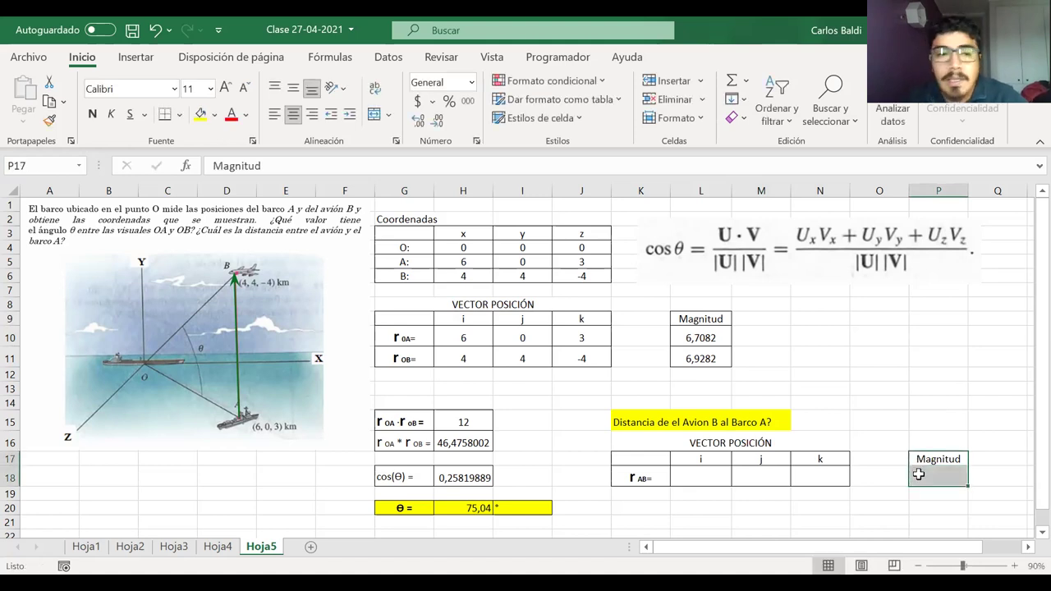
pyautogui.click(213, 120)
pyautogui.click(326, 188)
pyautogui.click(180, 118)
pyautogui.click(204, 281)
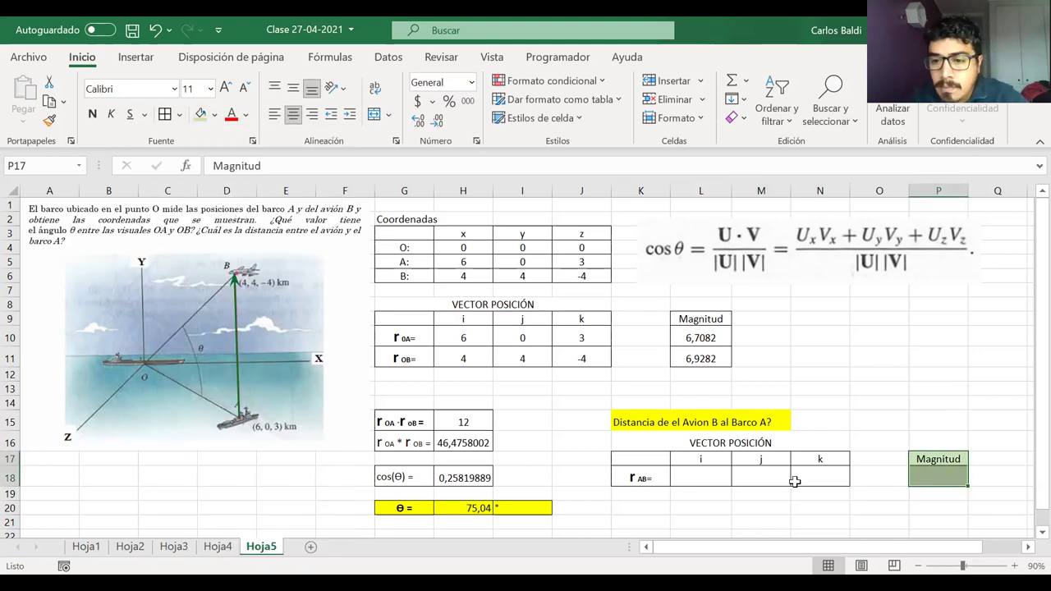
# Calculate the magnitude of r AB in P18 with =RAIZ(L18^2+M18^2+N18^2) and centre the result
pyautogui.click(937, 478)
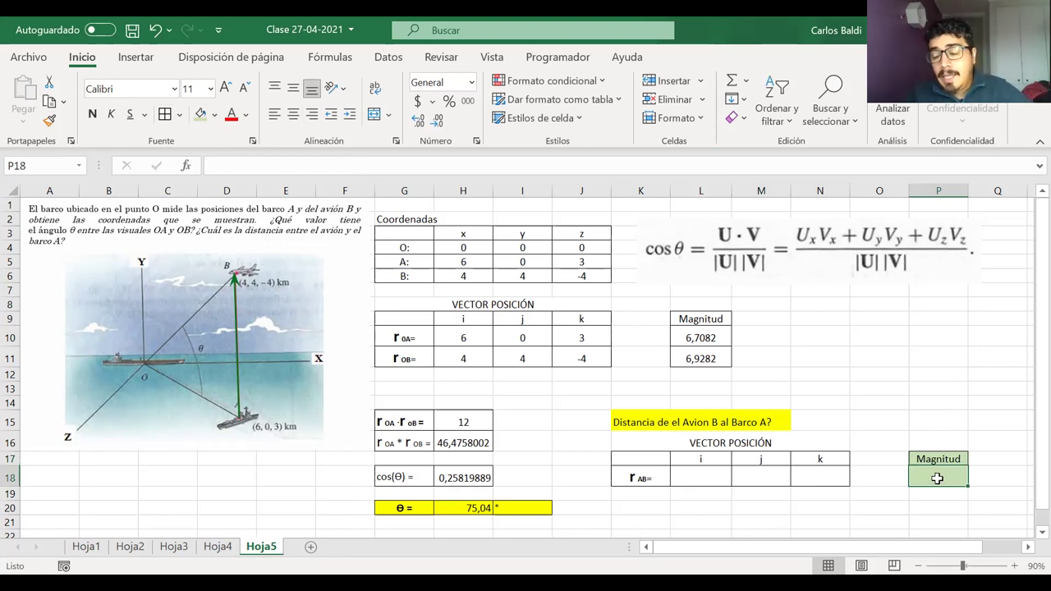
pyautogui.moveTo(696, 476); pyautogui.dragTo(820, 476)
pyautogui.click(940, 478)
pyautogui.write('=')
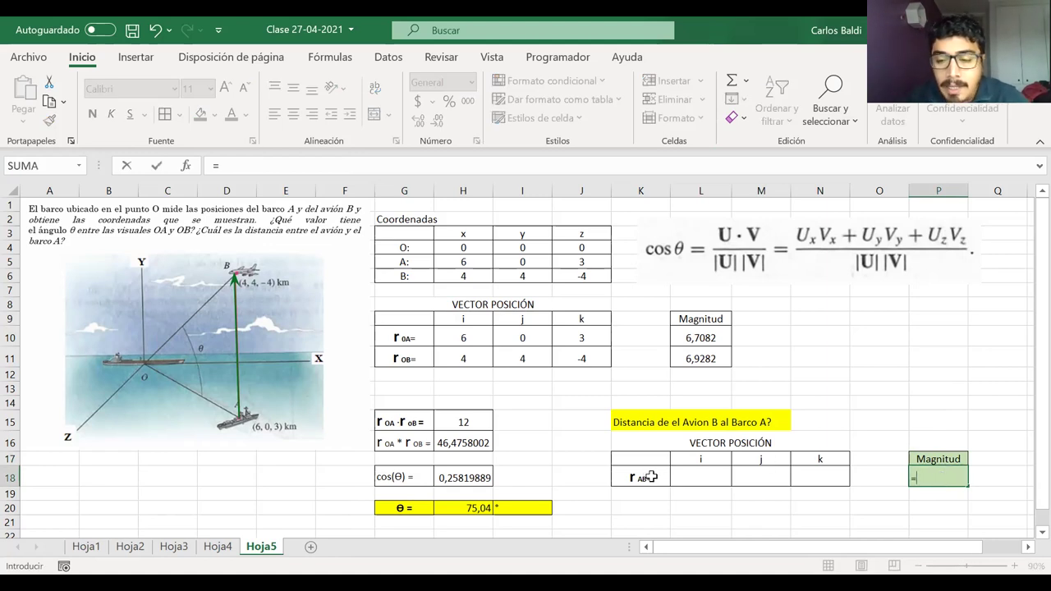
pyautogui.write('raiz(')
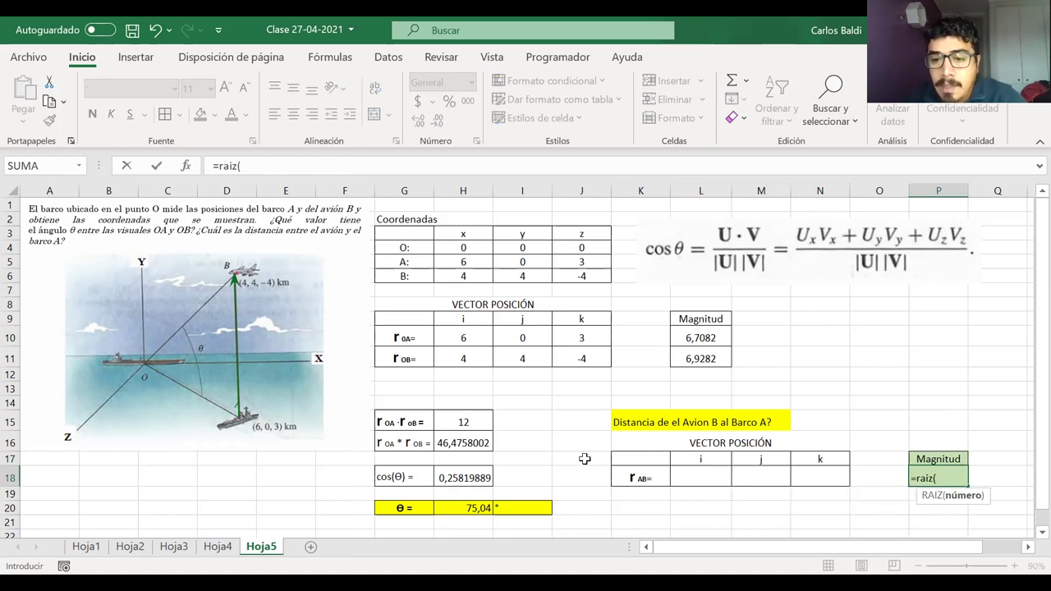
pyautogui.click(702, 479)
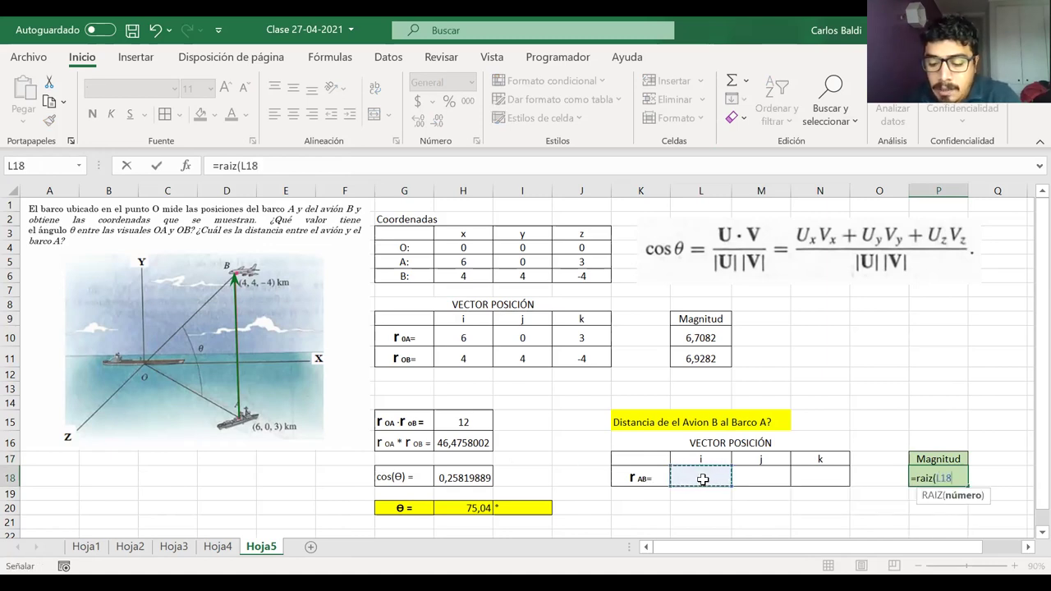
pyautogui.write('{2')
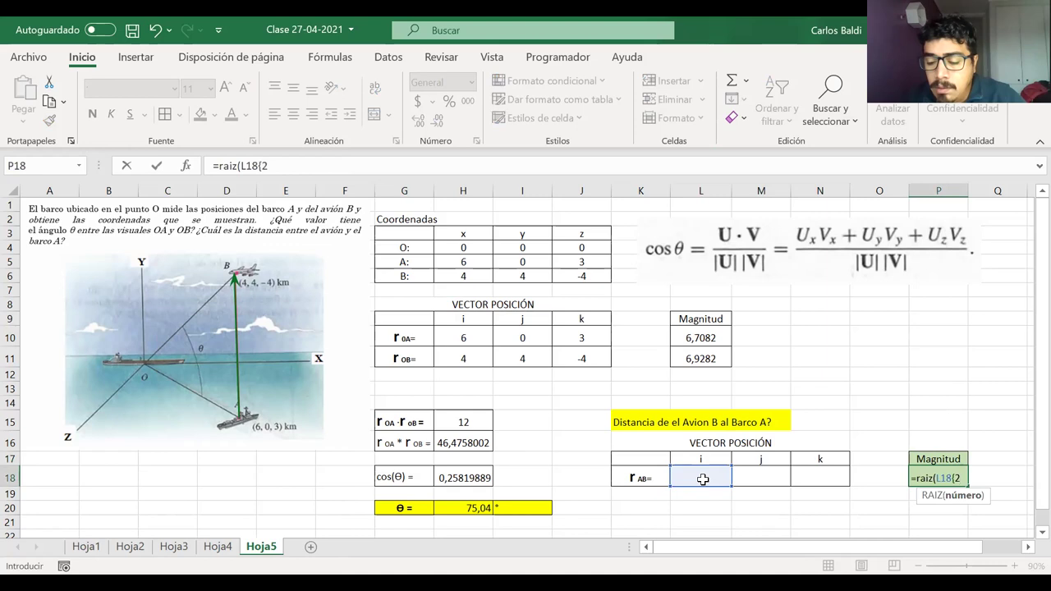
pyautogui.press('BackSpace')
pyautogui.press('BackSpace')
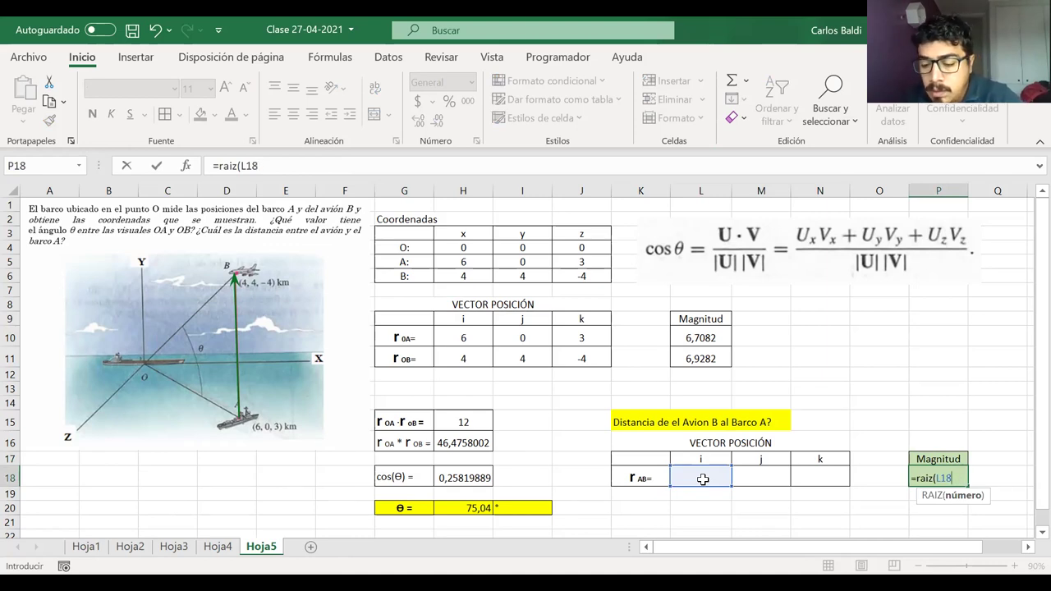
pyautogui.write('^2')
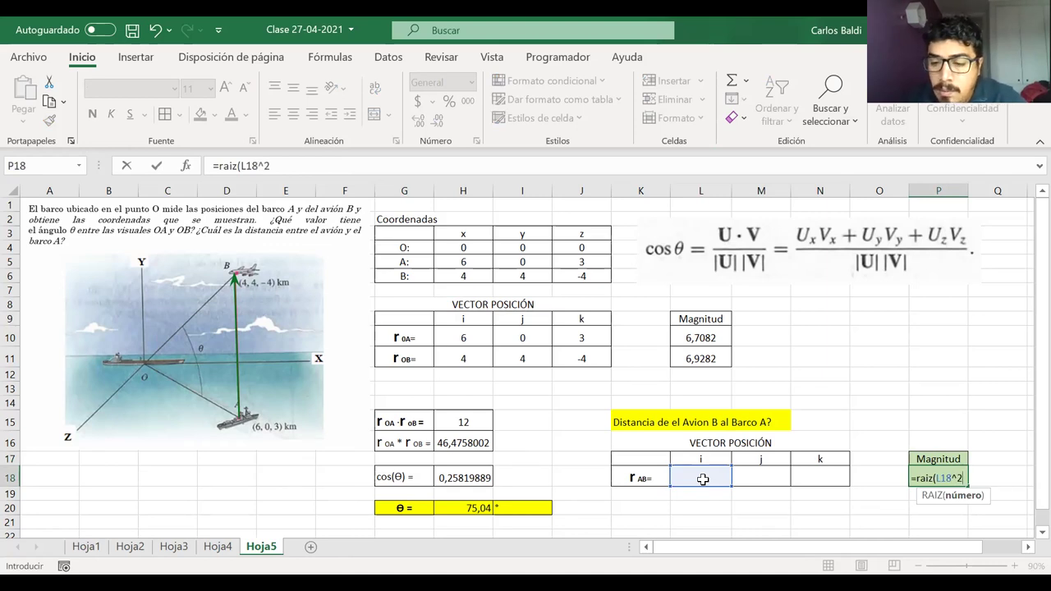
pyautogui.write('+')
pyautogui.click(750, 478)
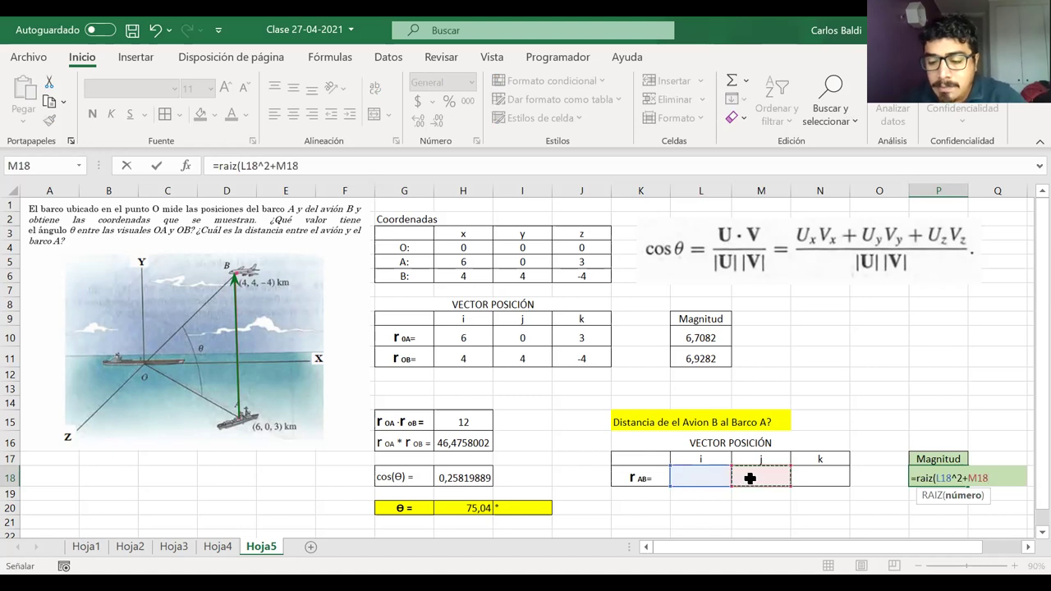
pyautogui.write('^2')
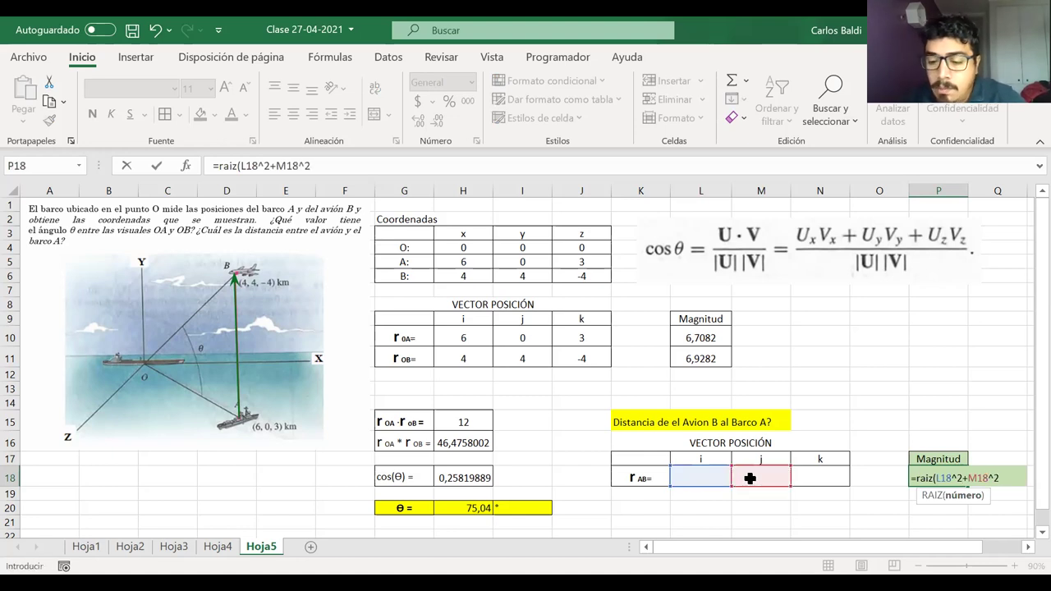
pyautogui.write('+')
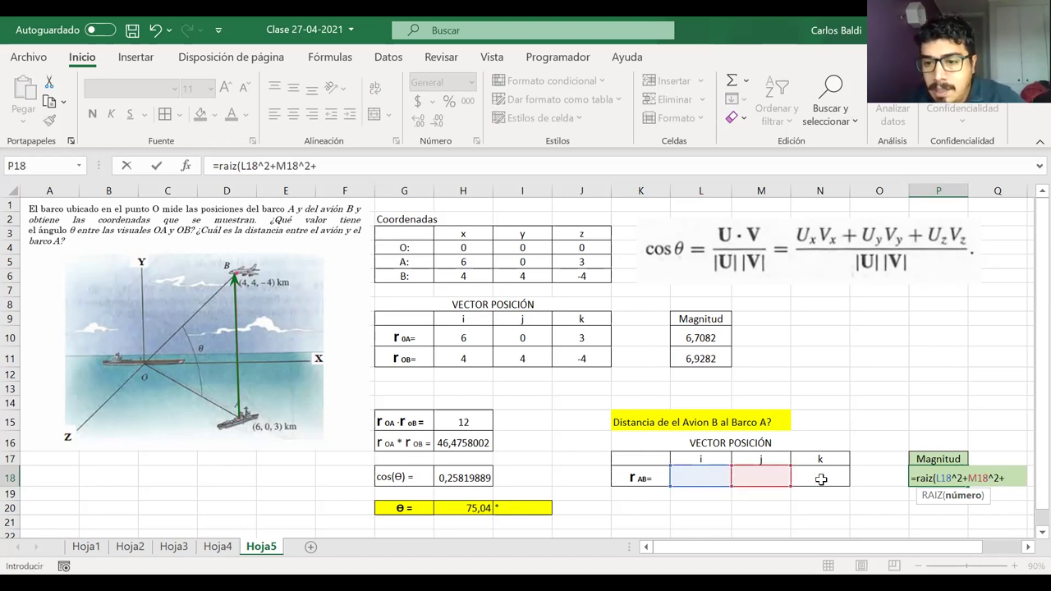
pyautogui.click(820, 478)
pyautogui.write('^2)')
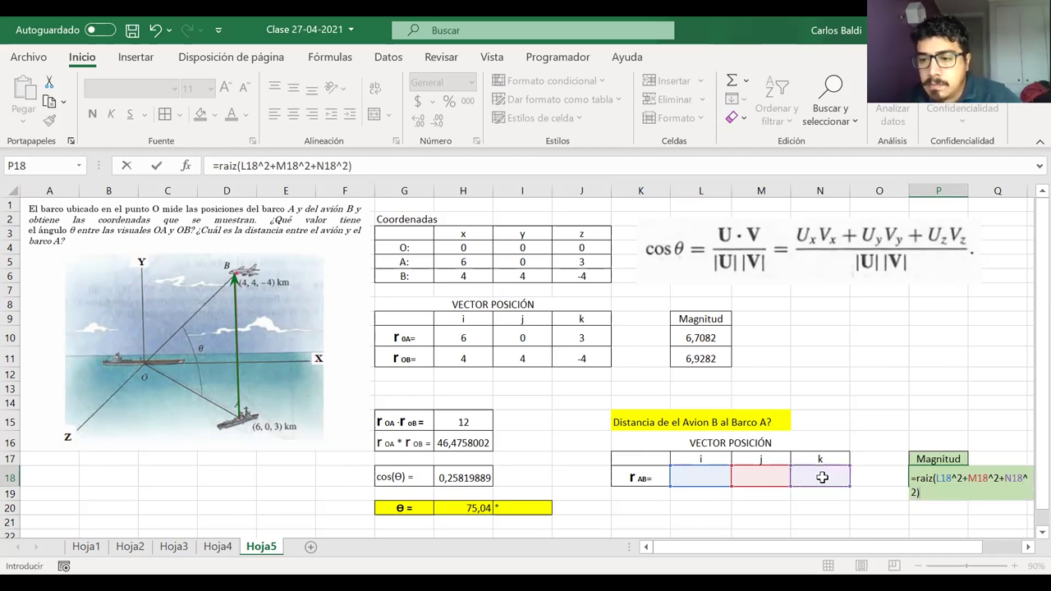
pyautogui.press('Return')
pyautogui.click(949, 480)
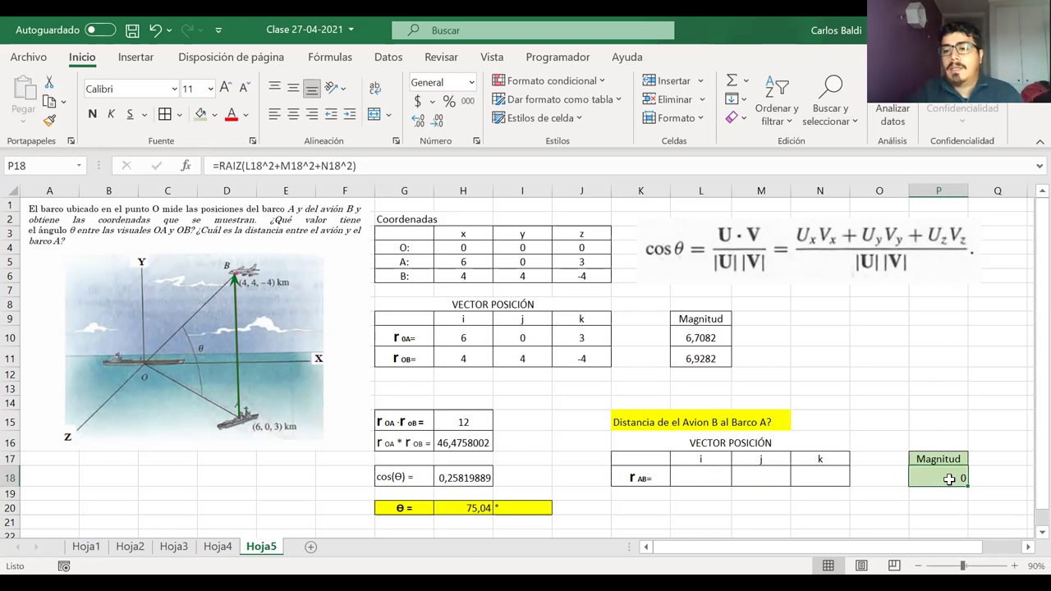
pyautogui.click(293, 114)
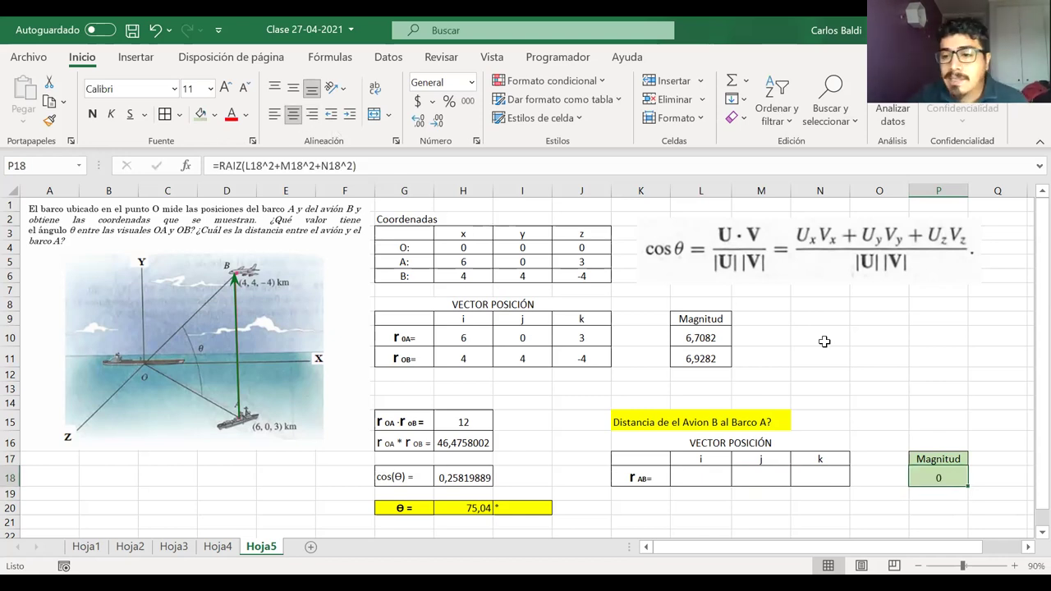
# Enter the unit "km" in Q18 beside the magnitude and extend the light green fill over P18:Q18
pyautogui.click(988, 480)
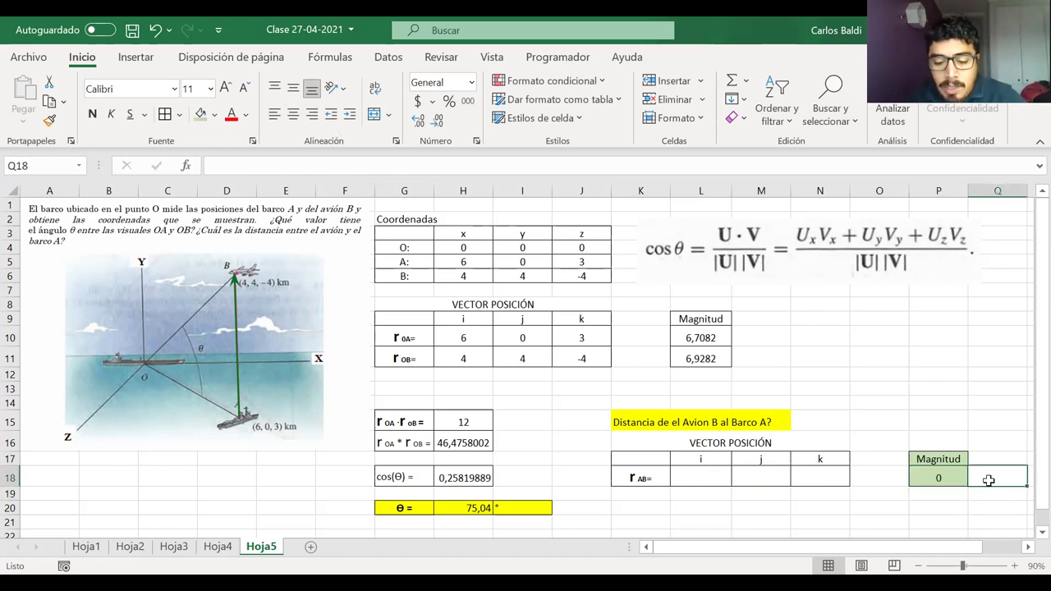
pyautogui.write('km')
pyautogui.moveTo(957, 478); pyautogui.dragTo(1013, 478)
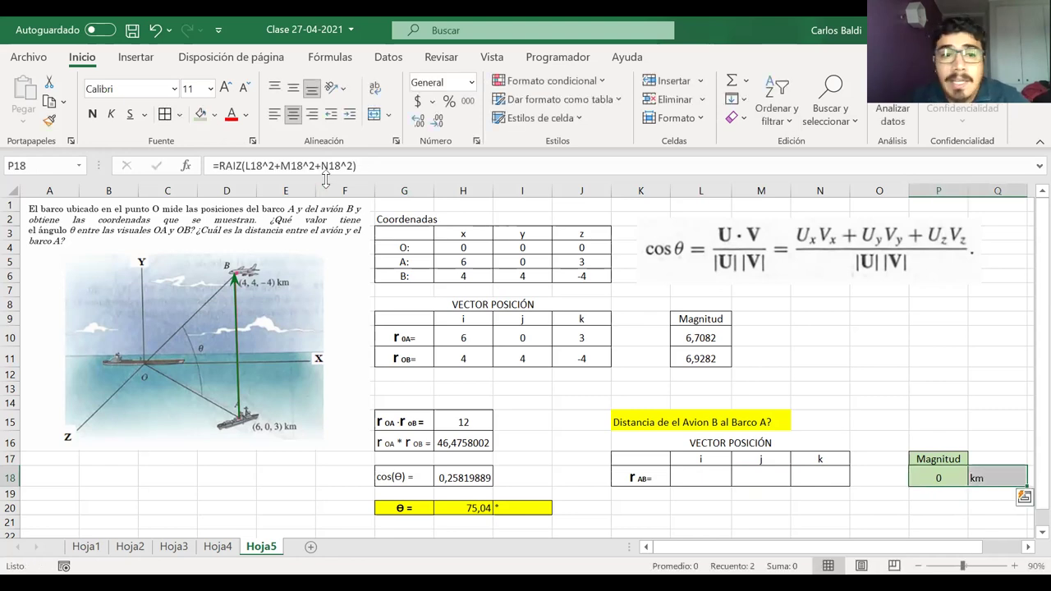
pyautogui.click(200, 114)
# Calculate the i component of r AB in L18 as B's x minus A's x with =H6-H5
pyautogui.click(683, 477)
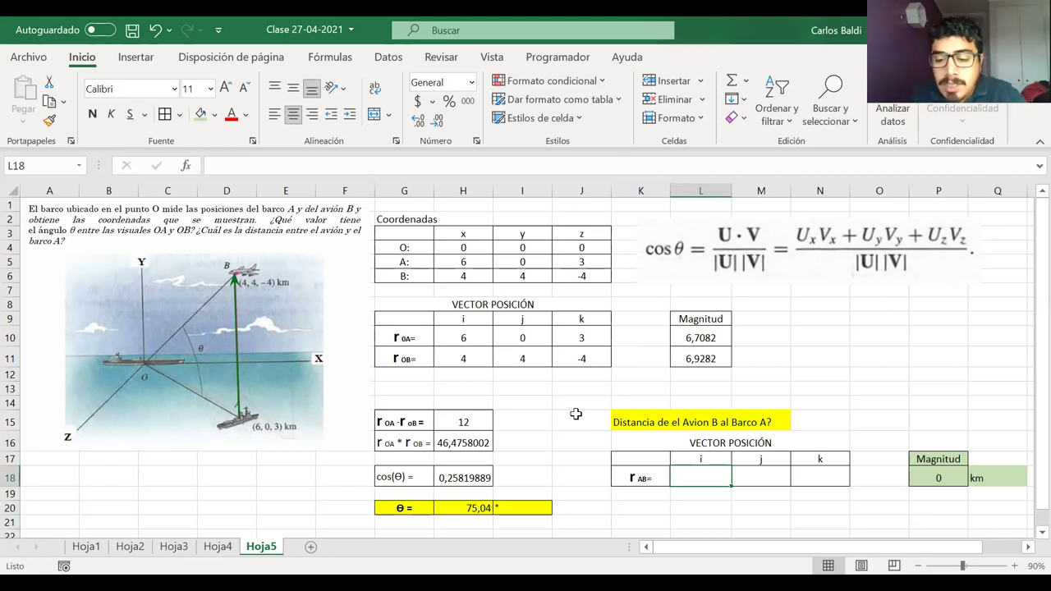
pyautogui.write('=')
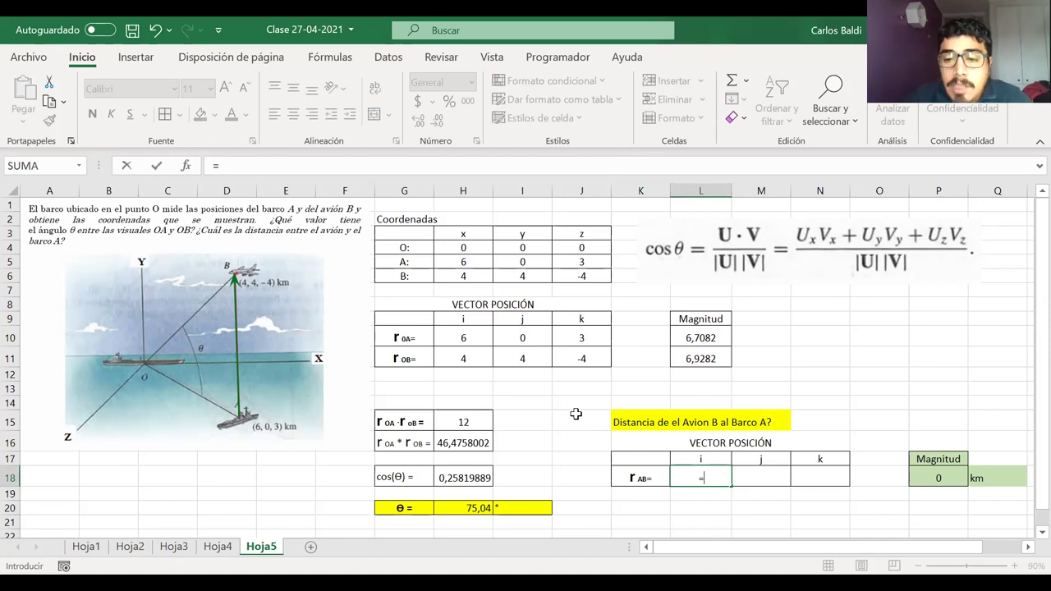
pyautogui.click(464, 277)
pyautogui.write('-')
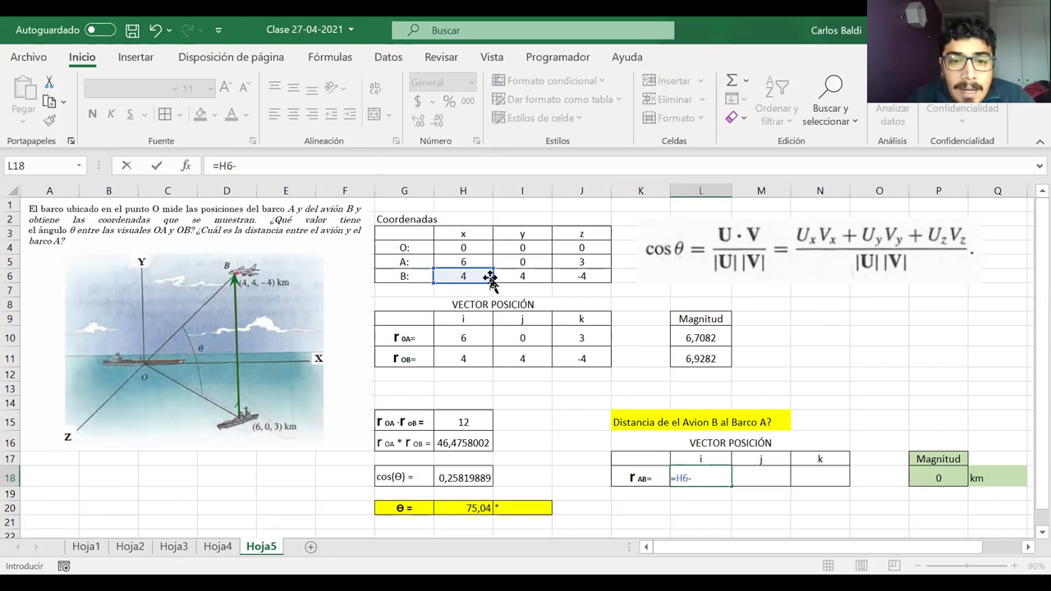
pyautogui.click(462, 257)
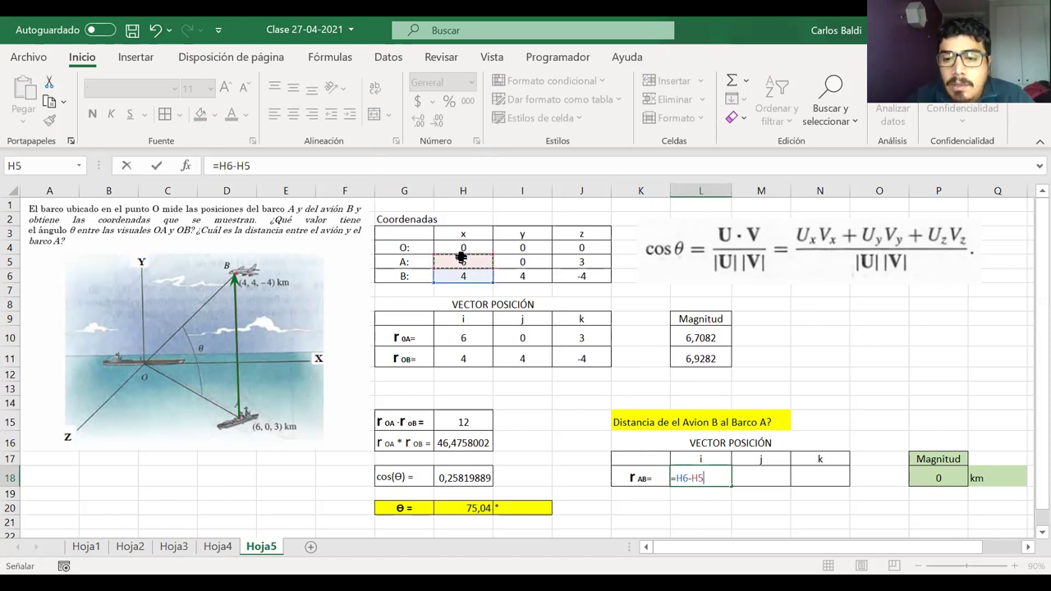
pyautogui.press('Return')
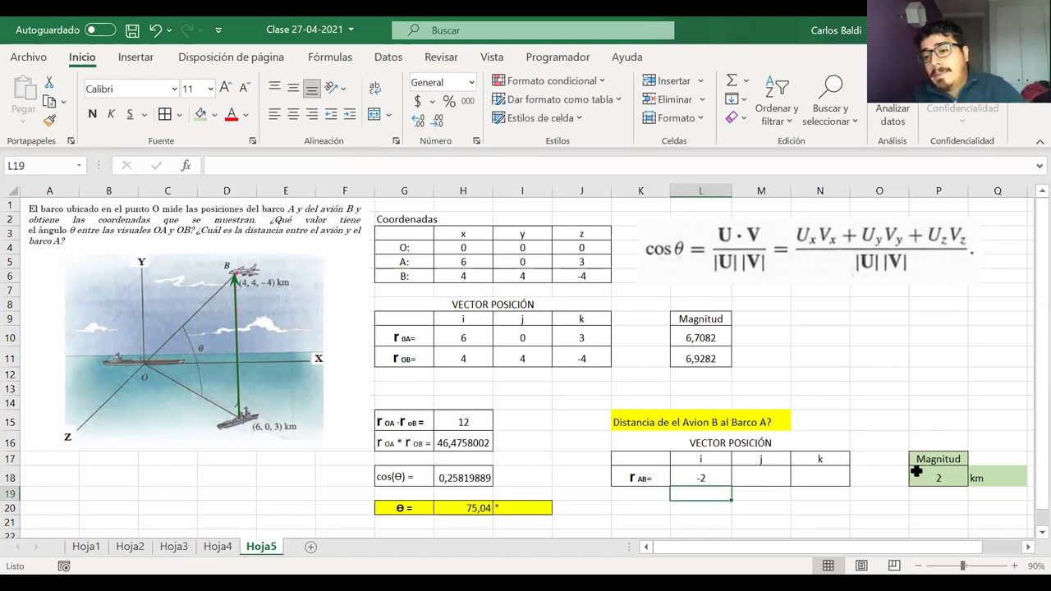
# Calculate the j component of r AB in M18 as B's y minus A's y with =I6-I5
pyautogui.click(767, 477)
pyautogui.write('=')
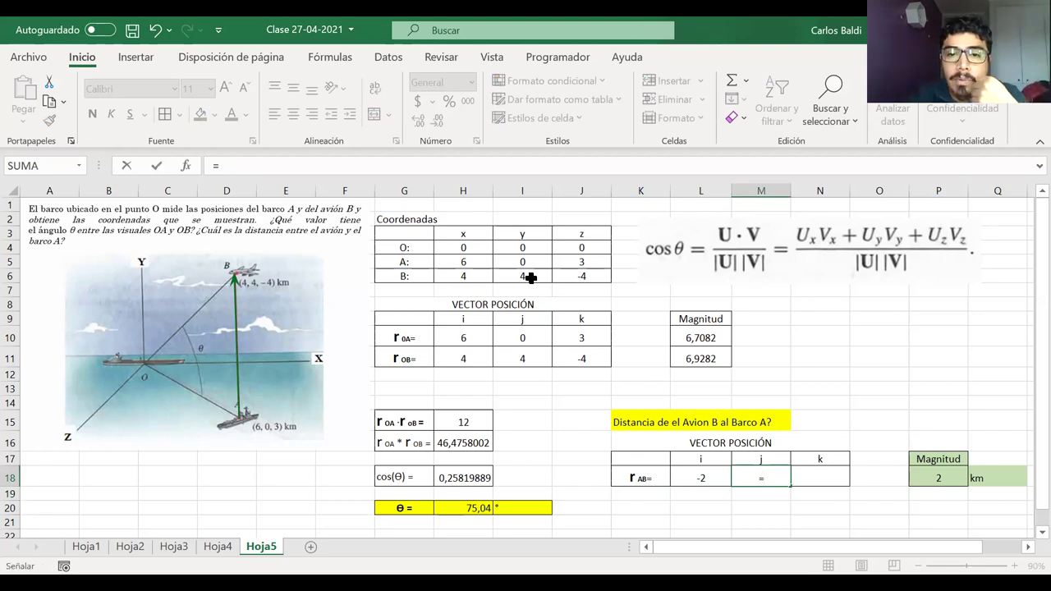
pyautogui.click(530, 277)
pyautogui.write('-')
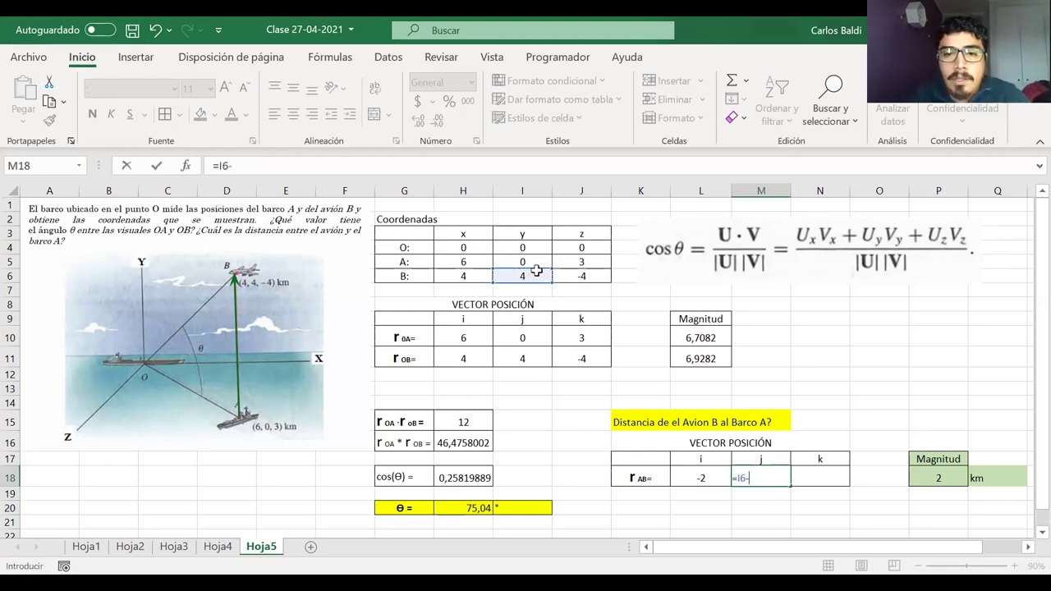
pyautogui.click(529, 261)
pyautogui.press('Return')
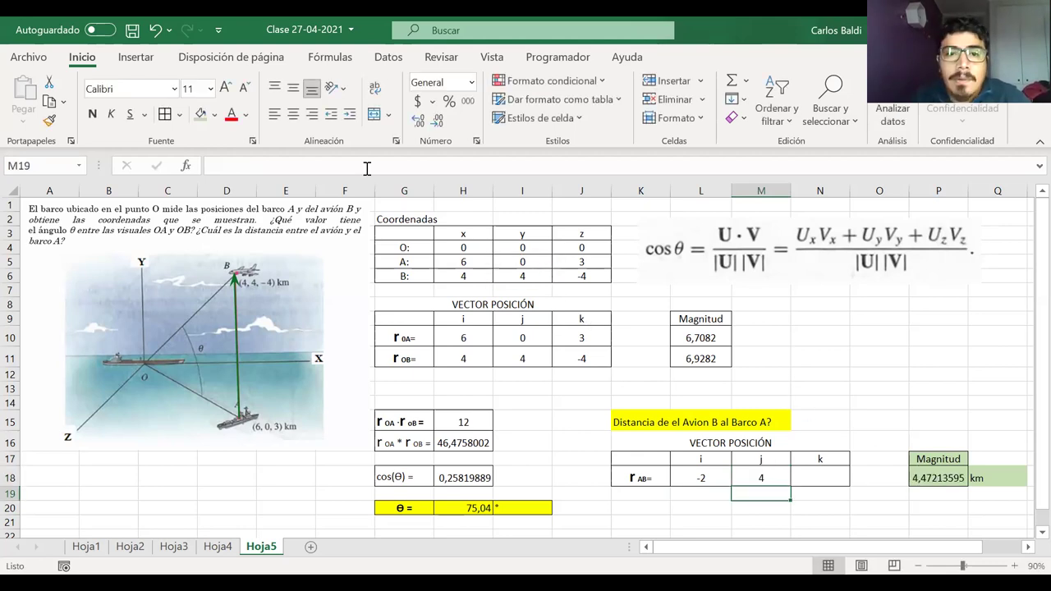
# Reduce the magnitude in P18 to three decimal places
pyautogui.click(938, 479)
pyautogui.click(438, 122)
pyautogui.click(438, 122)
pyautogui.click(438, 121)
pyautogui.click(438, 121)
pyautogui.click(438, 122)
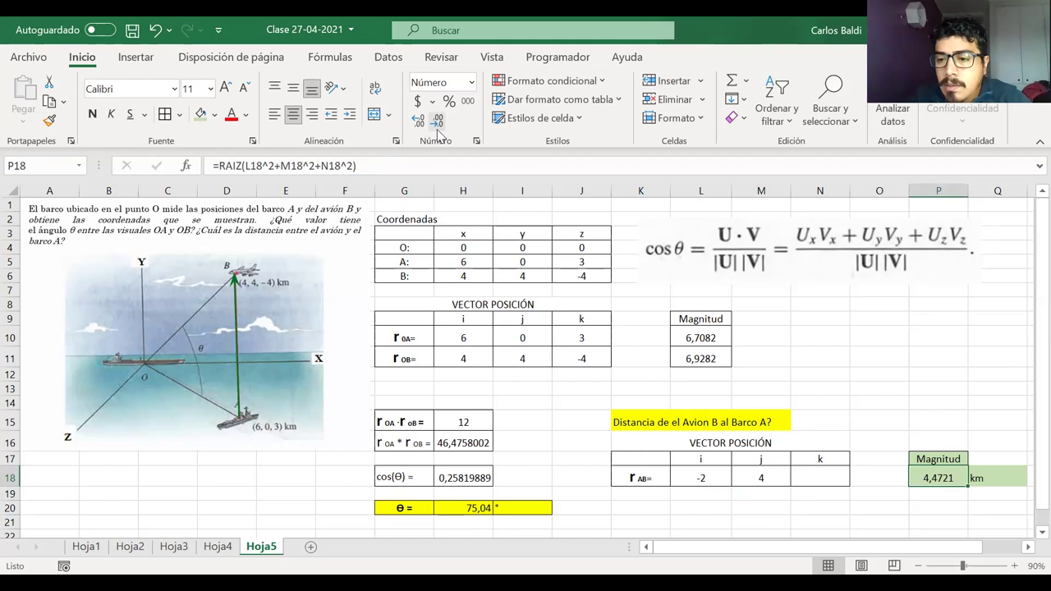
# Calculate the k component of r AB in N18 as B's z minus A's z with =J6-J5
pyautogui.click(839, 475)
pyautogui.write('=')
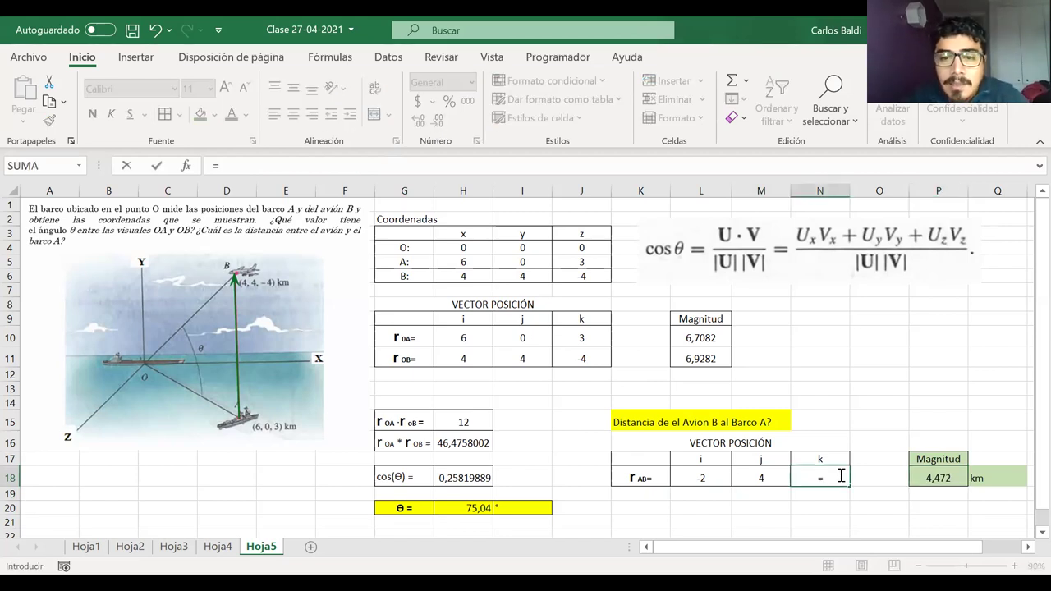
pyautogui.click(588, 278)
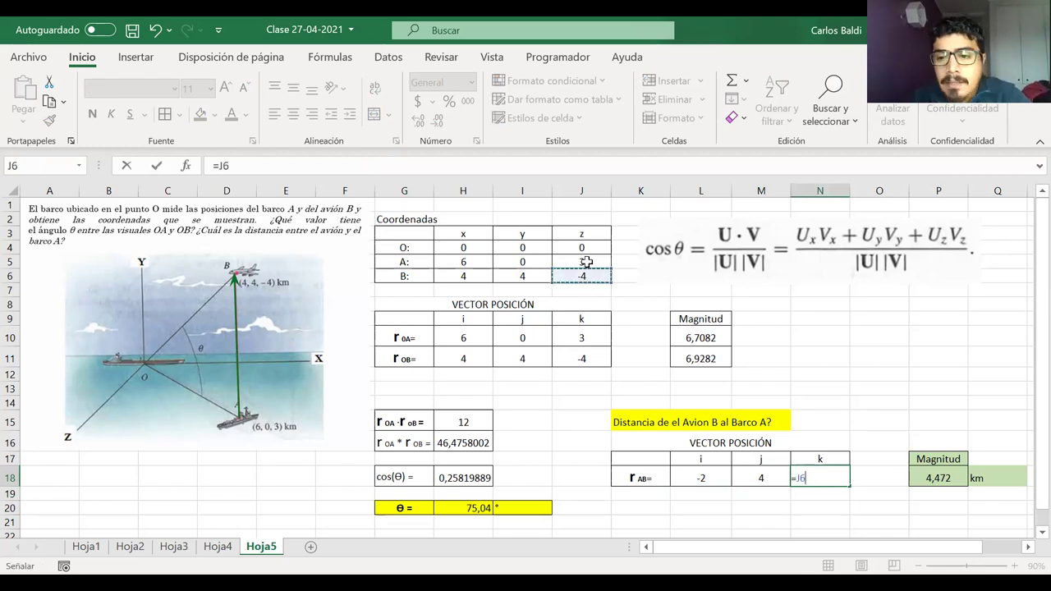
pyautogui.write('-')
pyautogui.click(586, 261)
pyautogui.press('Return')
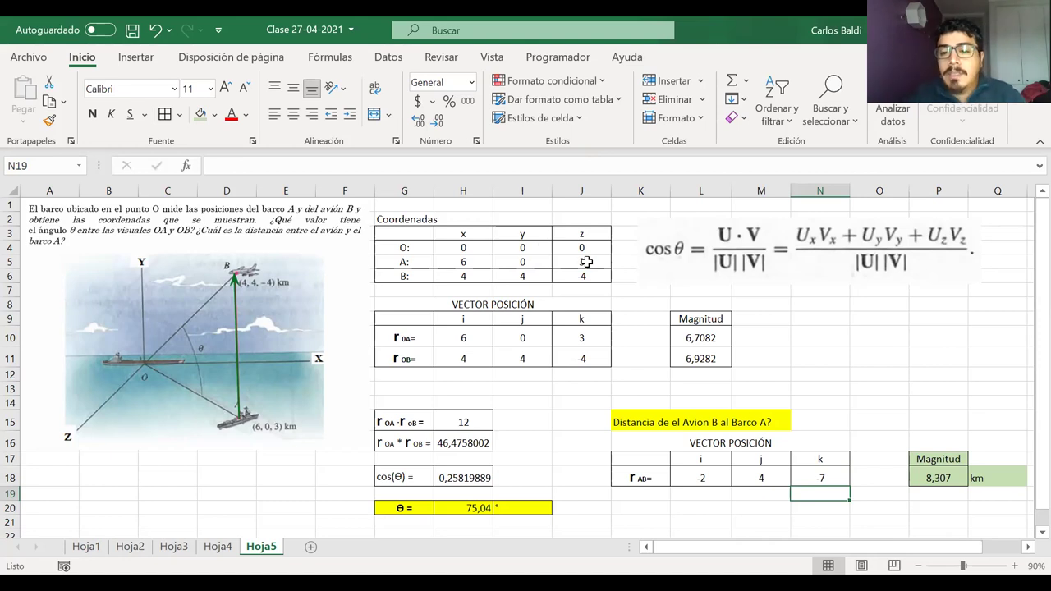
# Reverse the subtraction in the i component in L18 to A's x minus B's x with =H5-H6
pyautogui.click(714, 483)
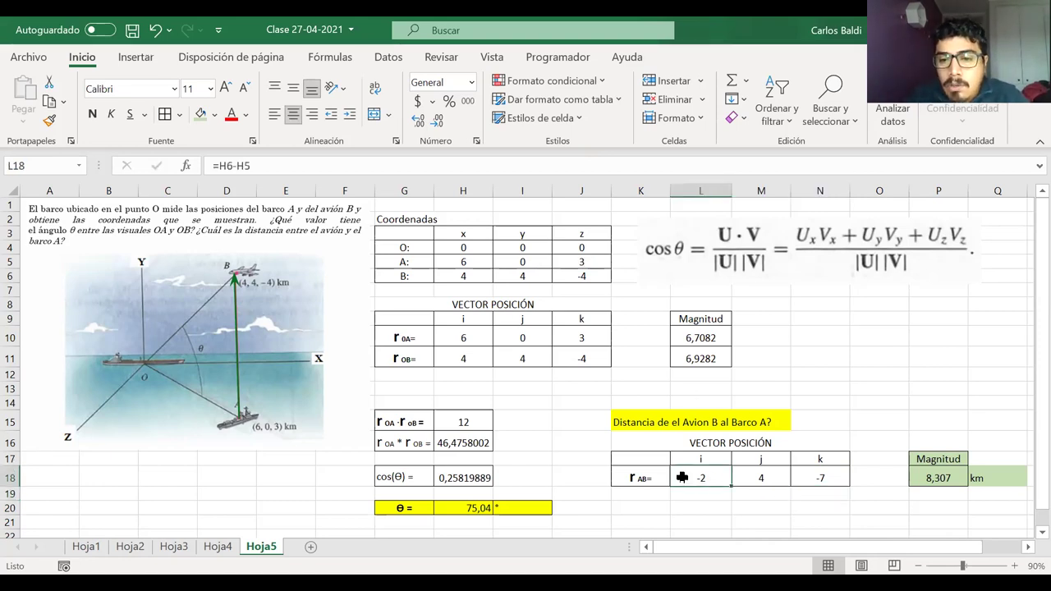
pyautogui.doubleClick(689, 477)
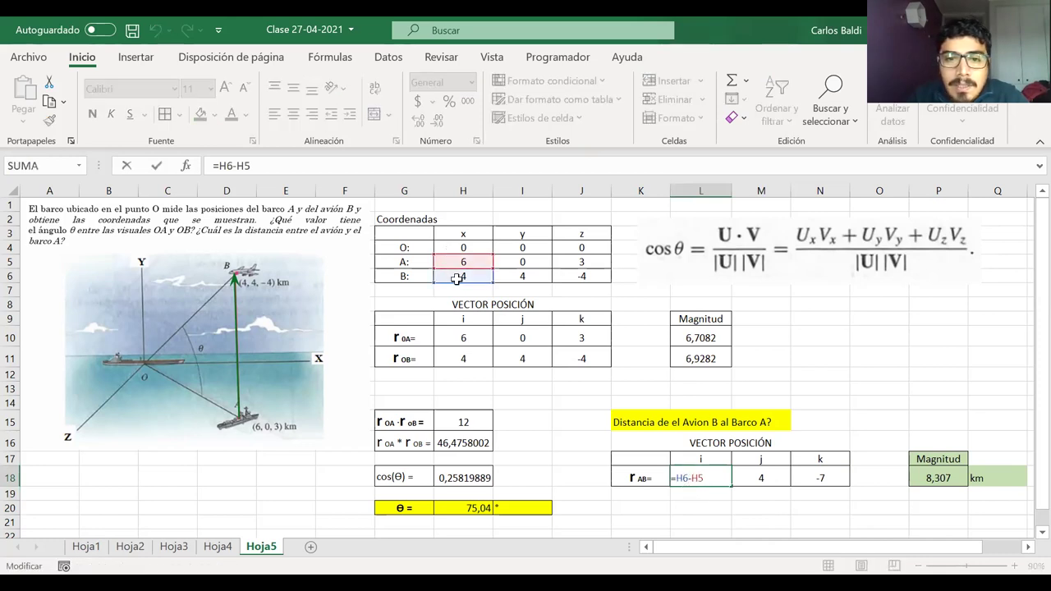
pyautogui.moveTo(464, 282); pyautogui.dragTo(404, 282)
pyautogui.moveTo(481, 264); pyautogui.dragTo(483, 278)
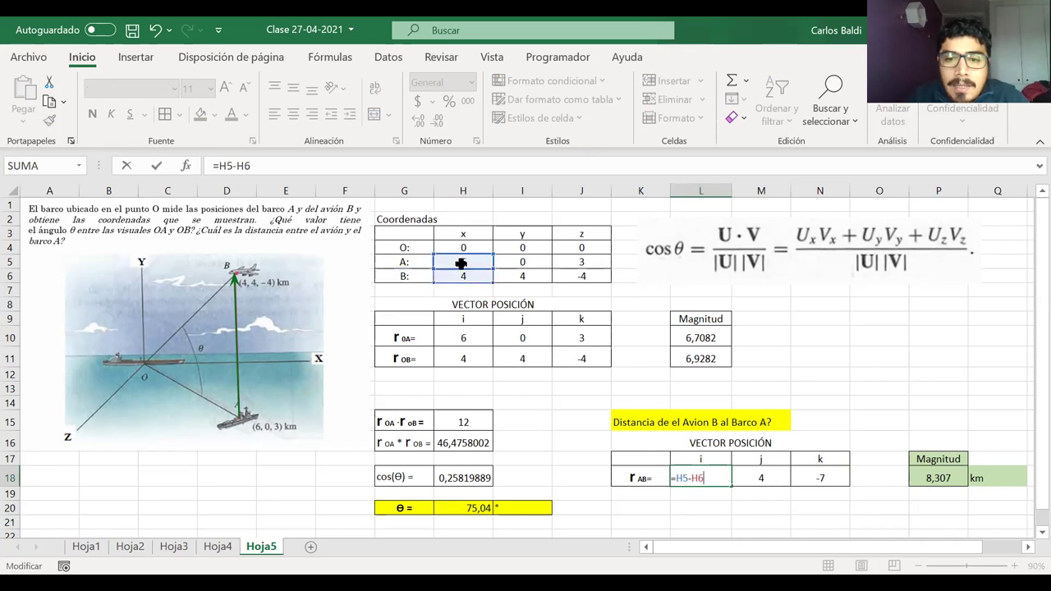
pyautogui.press('Return')
# Reverse the subtraction in the j component in M18 to A's y minus B's y
pyautogui.click(760, 477)
pyautogui.doubleClick(760, 478)
pyautogui.moveTo(513, 246); pyautogui.dragTo(532, 279)
pyautogui.press('Return')
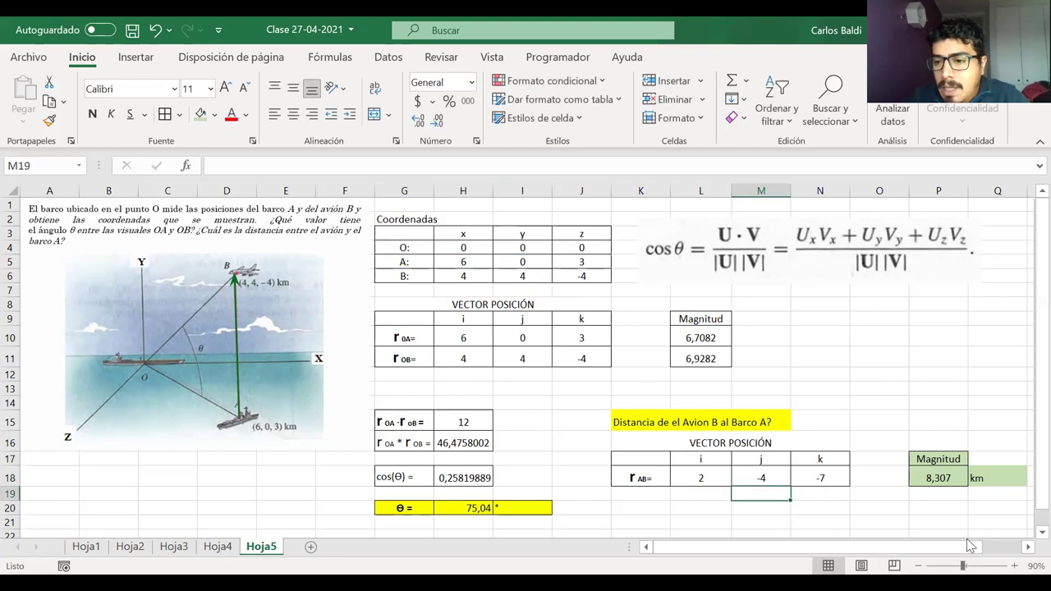
# Reverse the subtraction in the k component in N18 to A's z minus B's z with =J5-J6
pyautogui.click(944, 479)
pyautogui.doubleClick(833, 477)
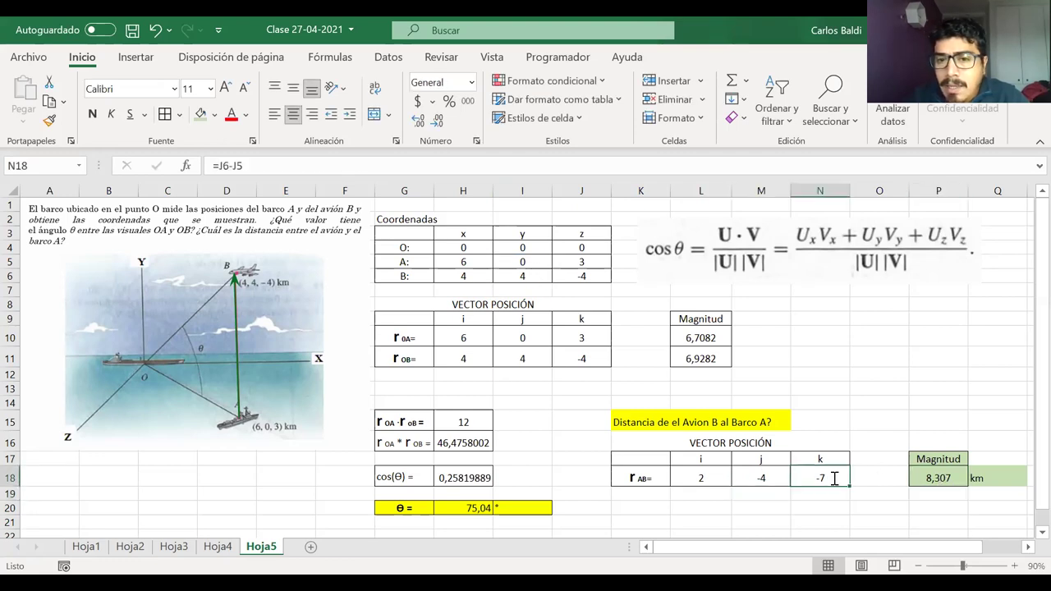
pyautogui.moveTo(592, 236); pyautogui.dragTo(593, 279)
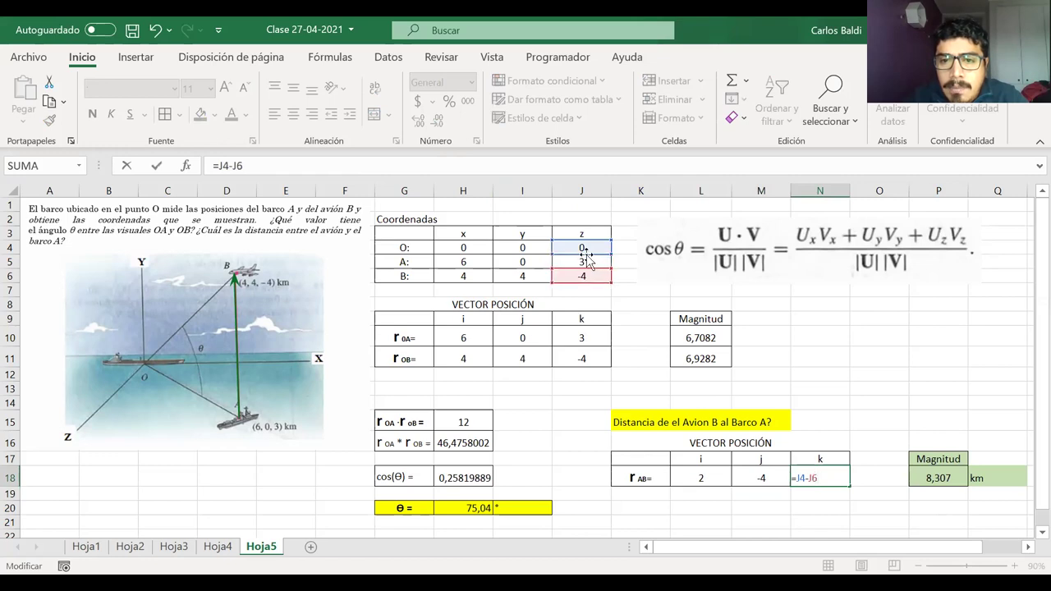
pyautogui.moveTo(590, 240); pyautogui.dragTo(588, 265)
pyautogui.press('Return')
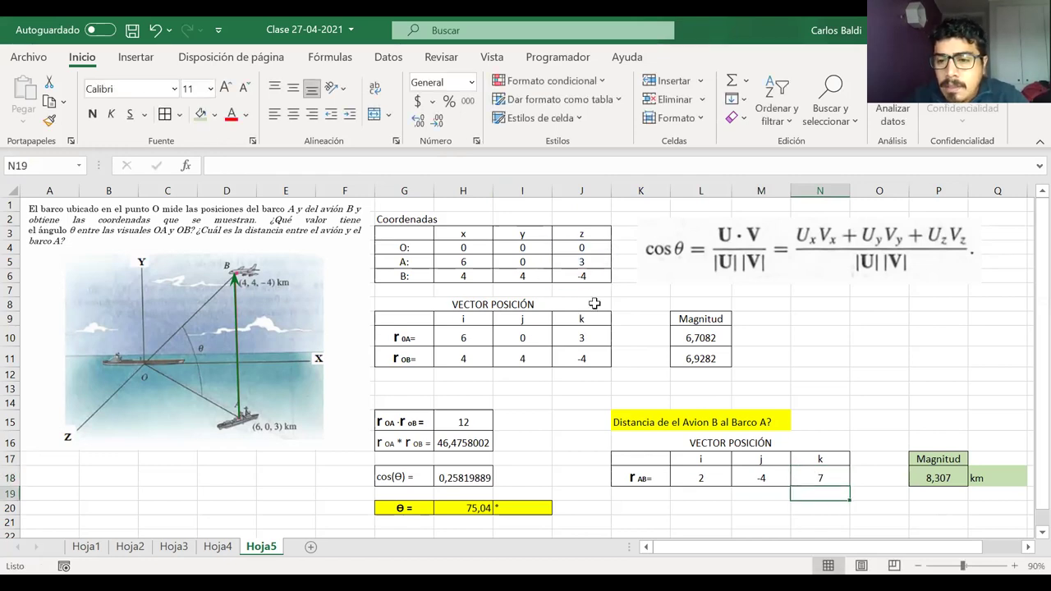
# Change the vector label in K18 from r AB to r BA, keeping the subscript formatting
pyautogui.moveTo(829, 491); pyautogui.dragTo(644, 484)
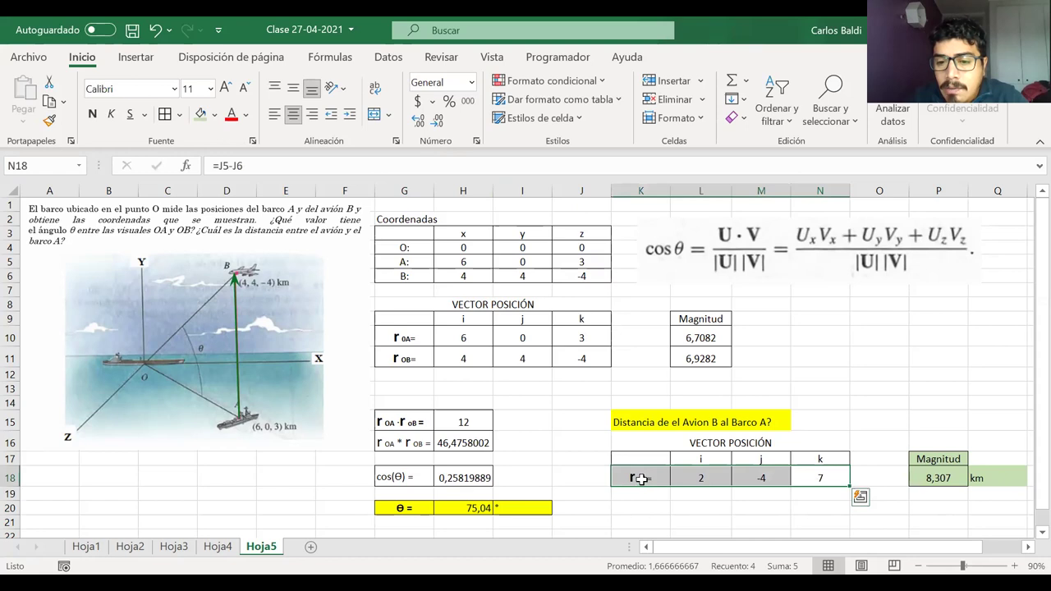
pyautogui.doubleClick(642, 481)
pyautogui.press('BackSpace')
pyautogui.press('Right')
pyautogui.write('A')
pyautogui.press('Return')
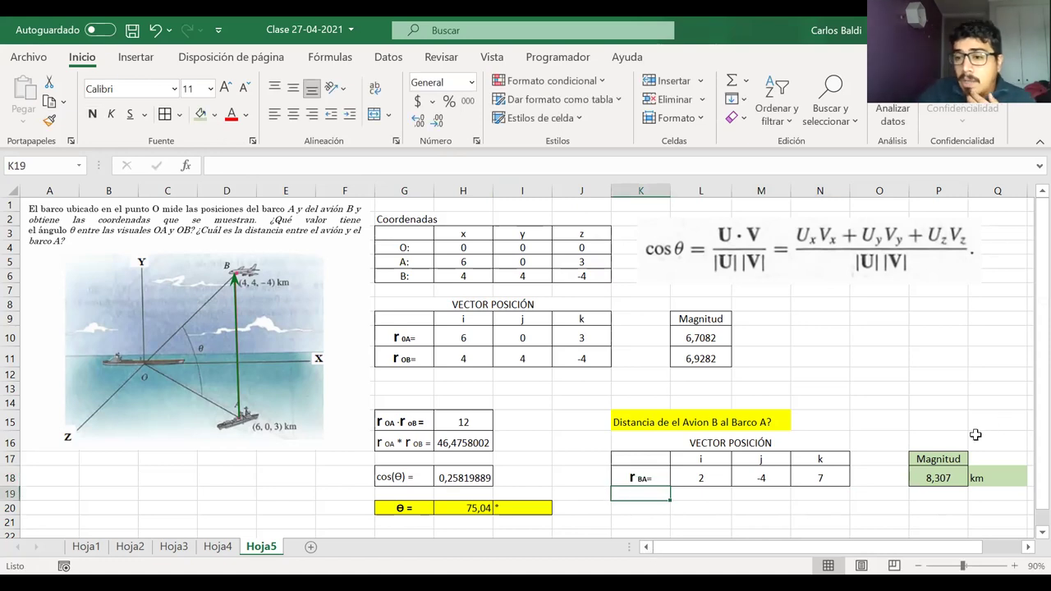
# Review the magnitude formulas of r BA, r OB and r OA, and switch to the PowerPoint presentation with the original problem
pyautogui.click(950, 472)
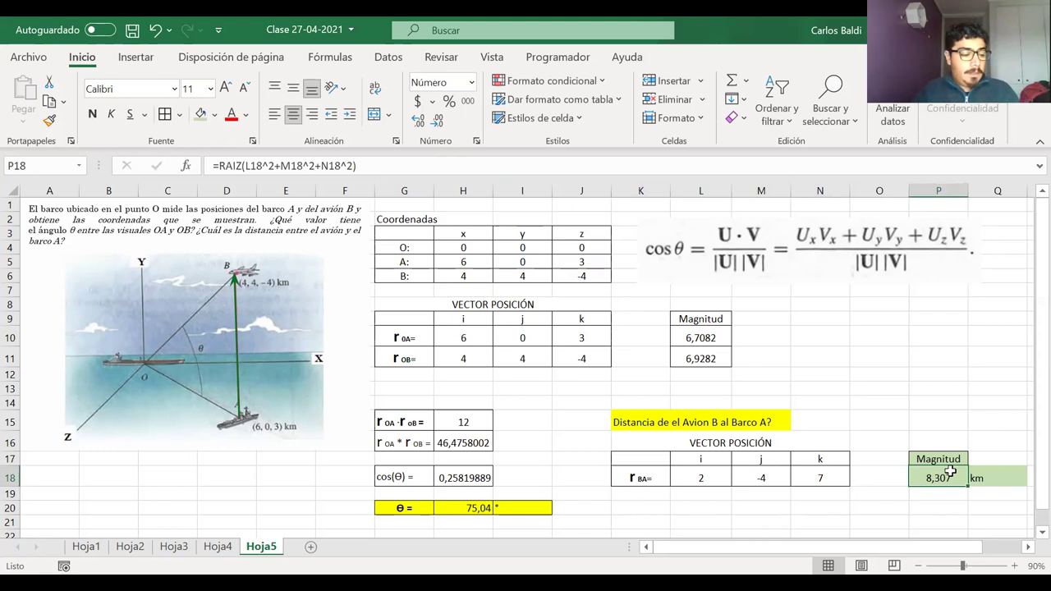
pyautogui.click(873, 439)
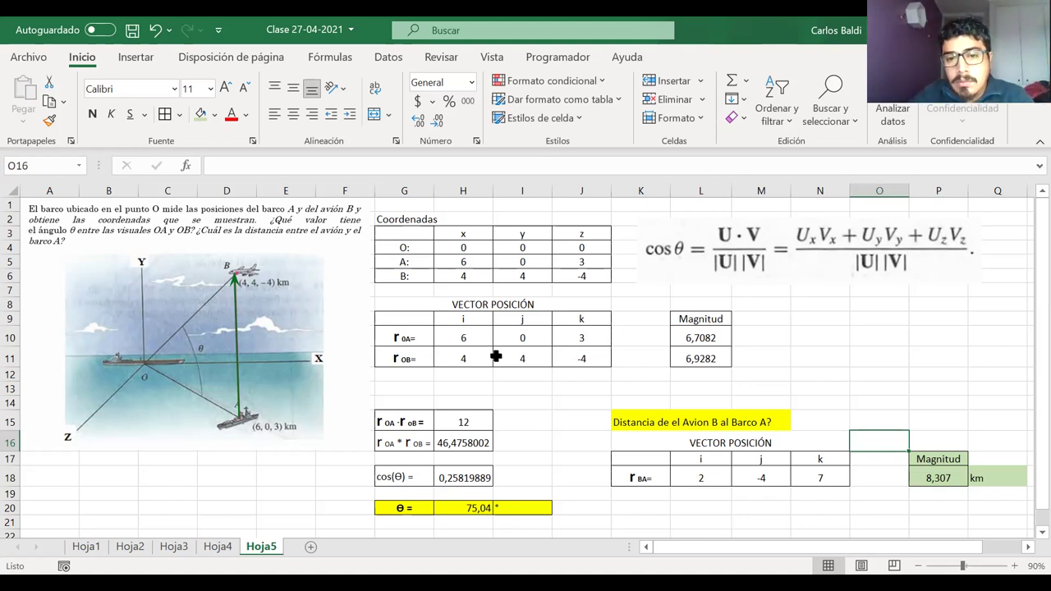
pyautogui.click(702, 361)
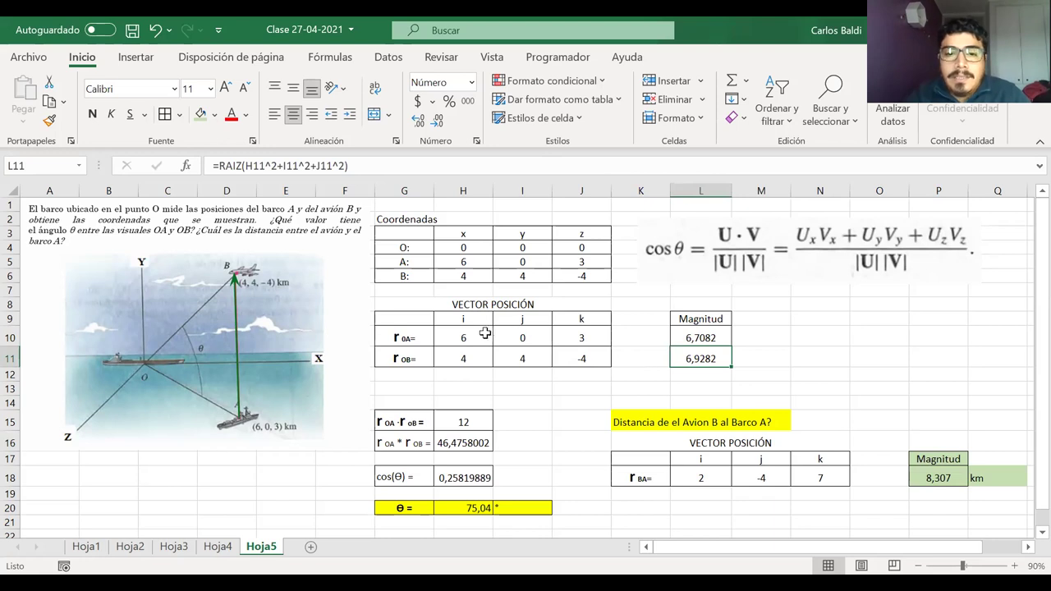
pyautogui.click(696, 335)
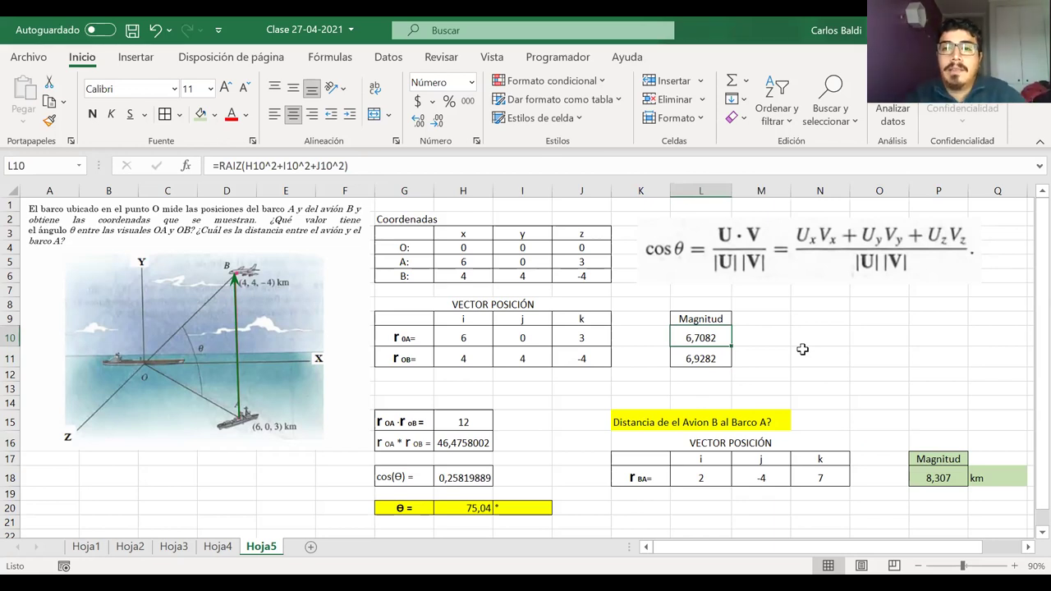
pyautogui.click(788, 264)
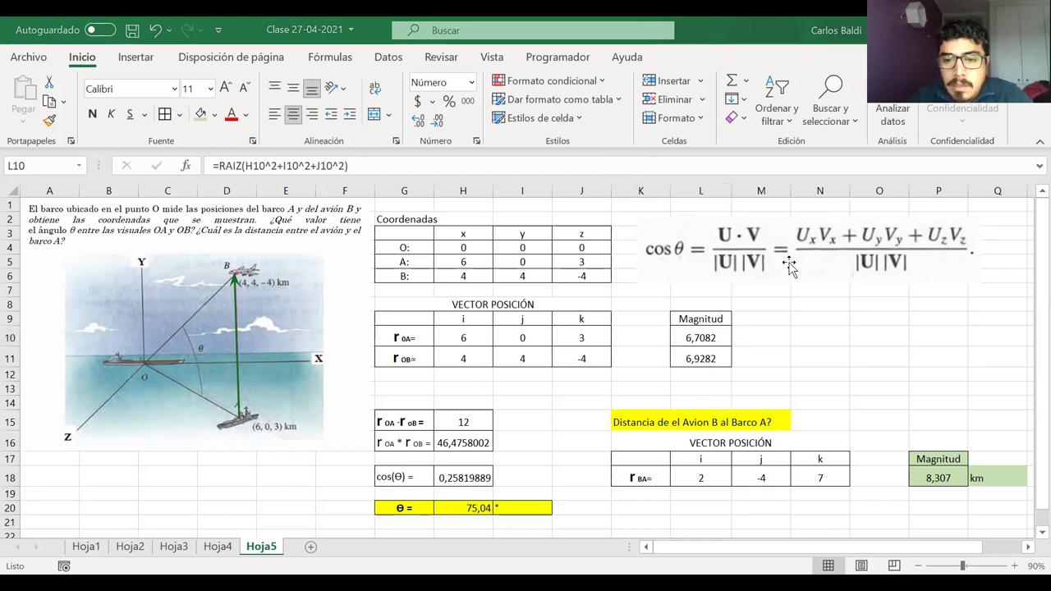
pyautogui.hotkey('alt', 'Tab')
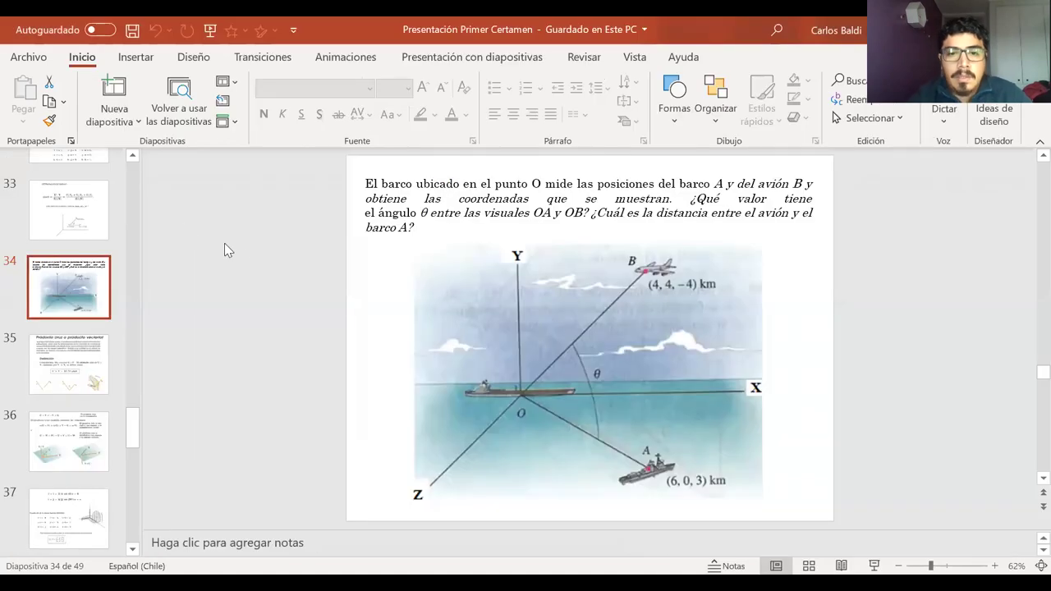